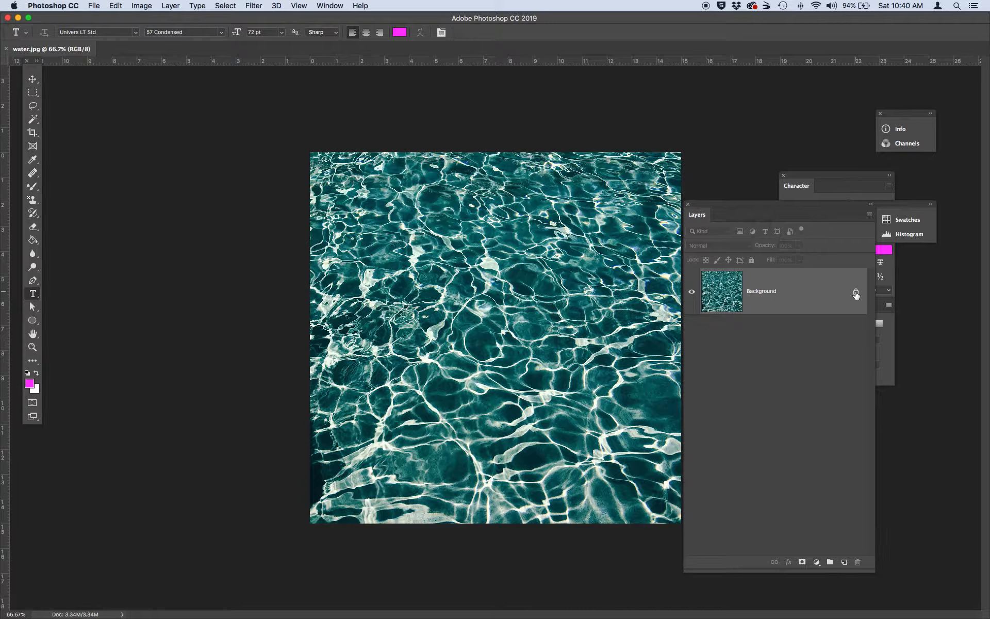
Step: Unlock the Background layer and rename it Image
click(856, 294)
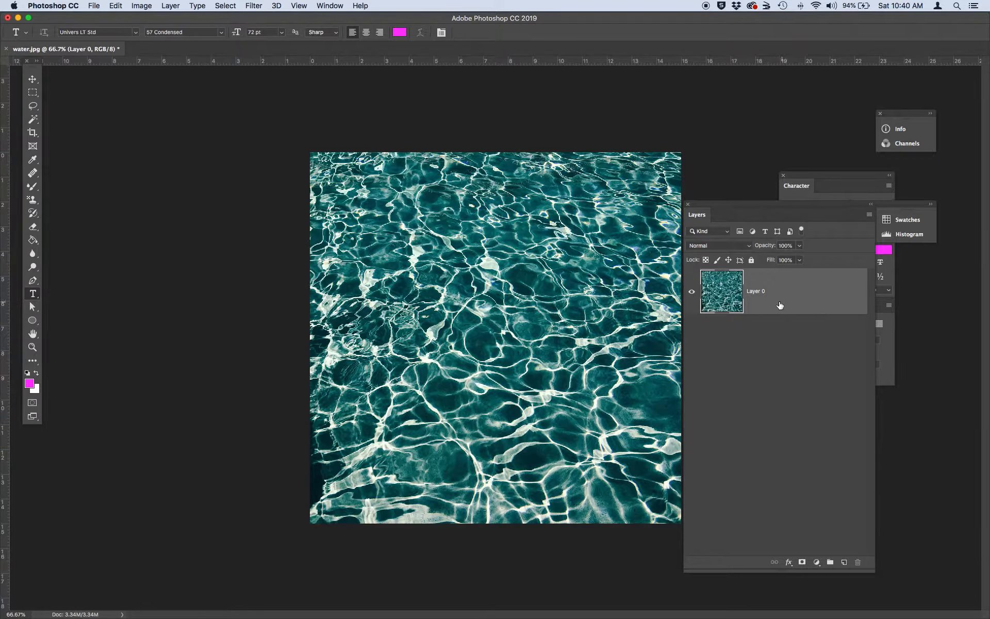
double_click(756, 292)
key(BackSpace)
text(Image)
click(823, 368)
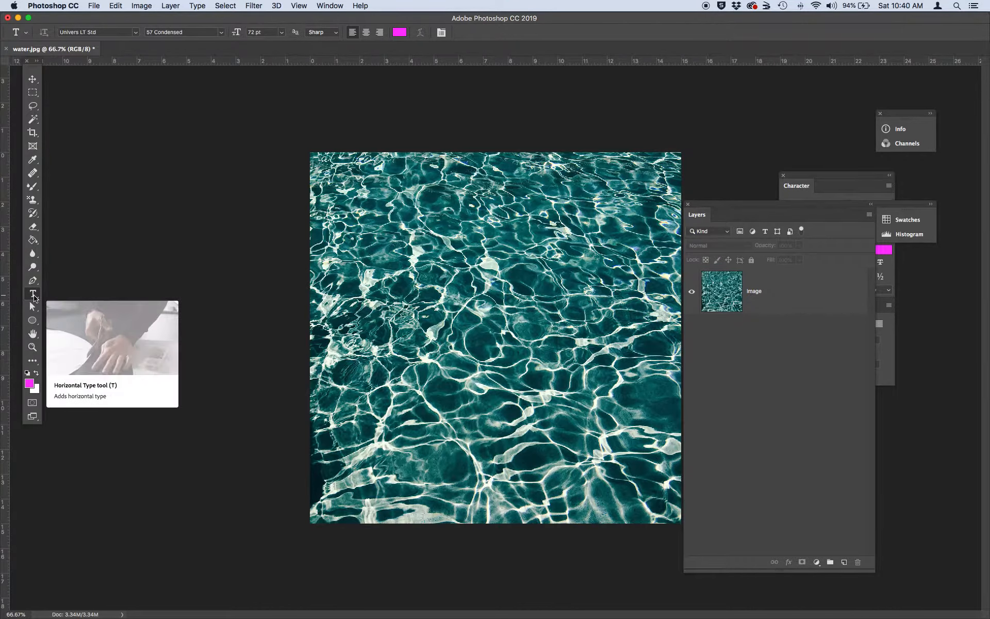
Step: Add a horizontal text layer reading WATER over the middle of the image
click(363, 290)
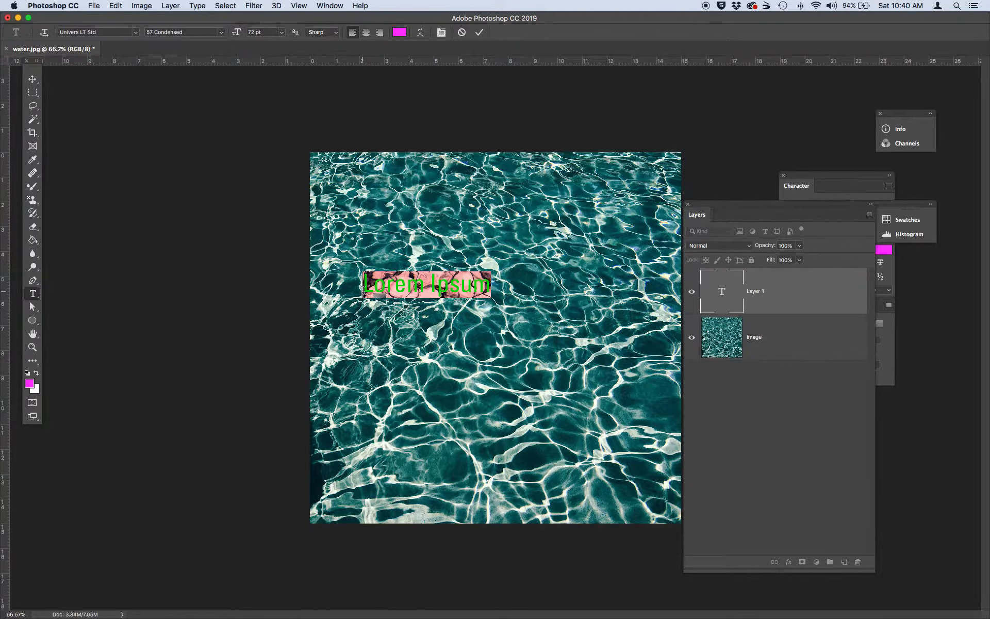
text(WATER)
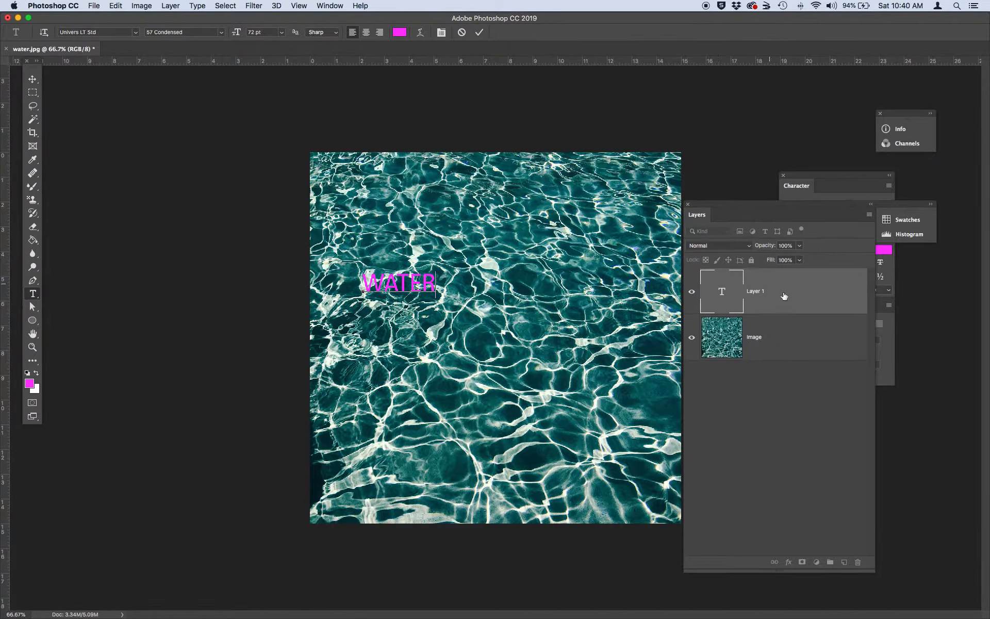
click(798, 389)
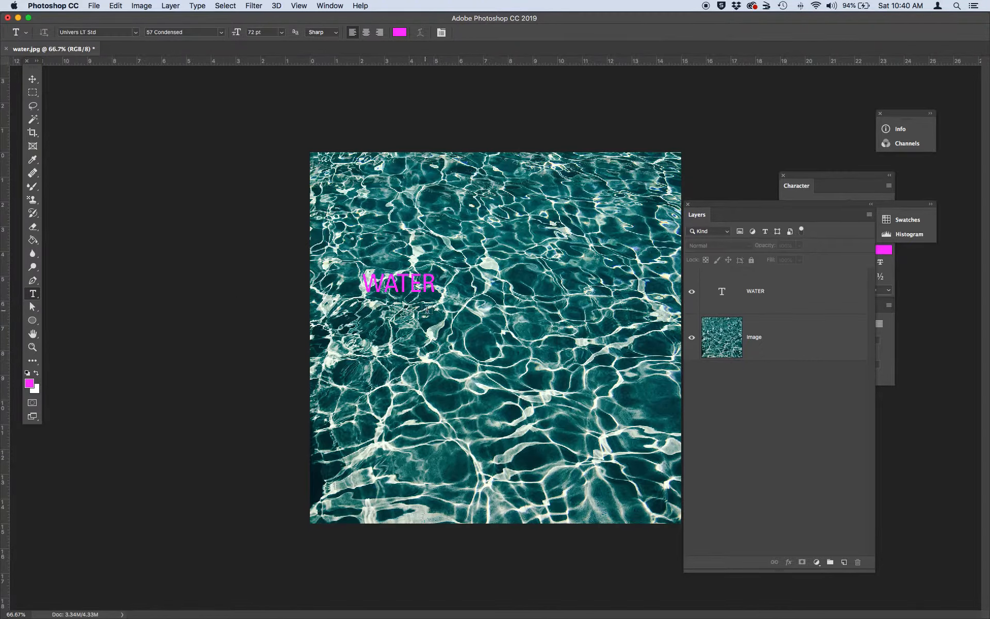
Step: Try the WATER text at 200 pt and settle on a font size of 300 pt
drag(432, 282, 361, 279)
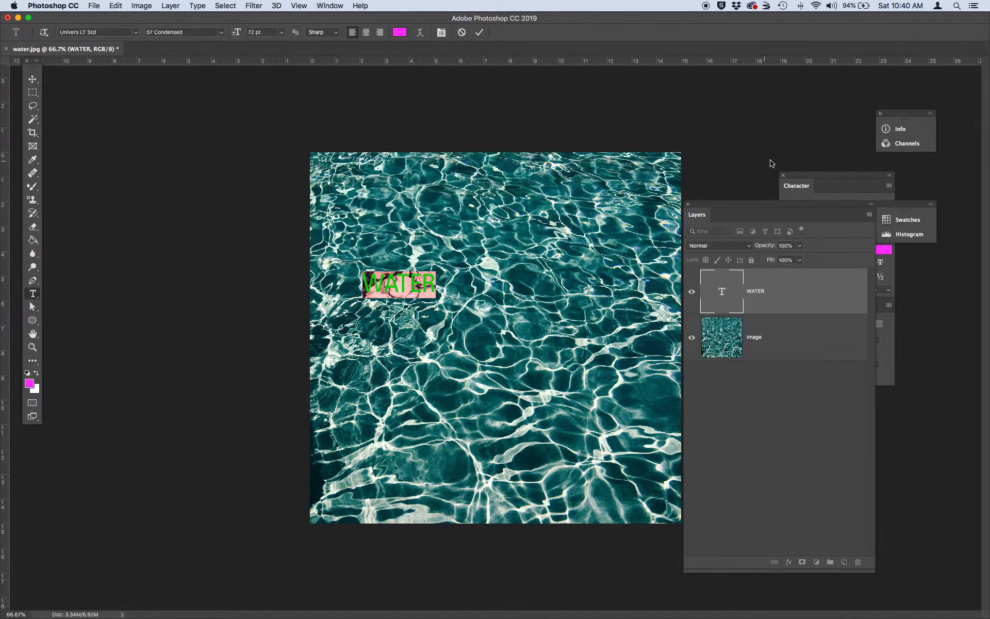
click(800, 178)
drag(800, 178, 727, 150)
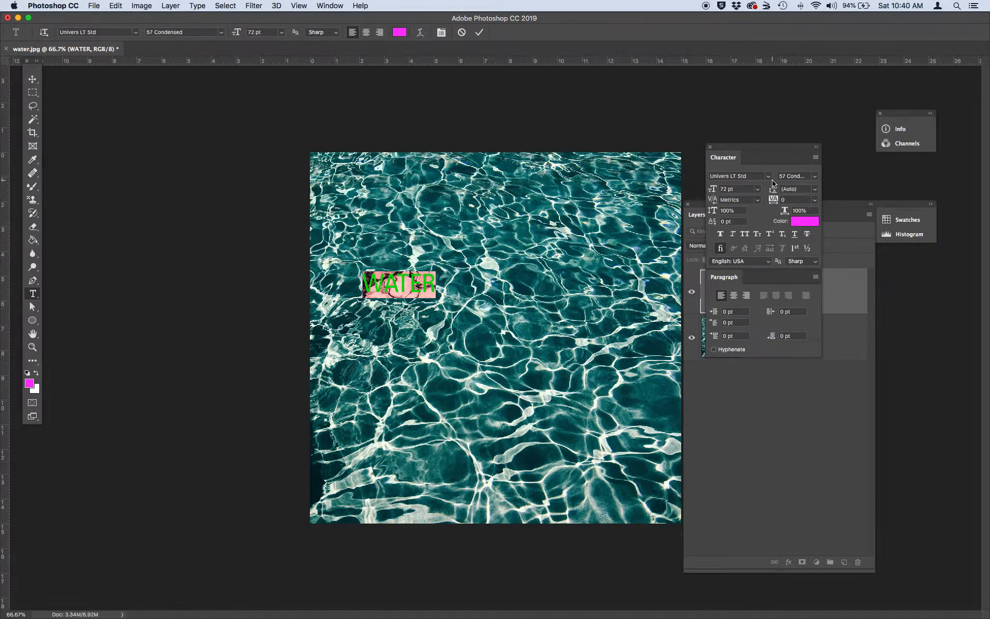
click(729, 189)
text(200)
key(Return)
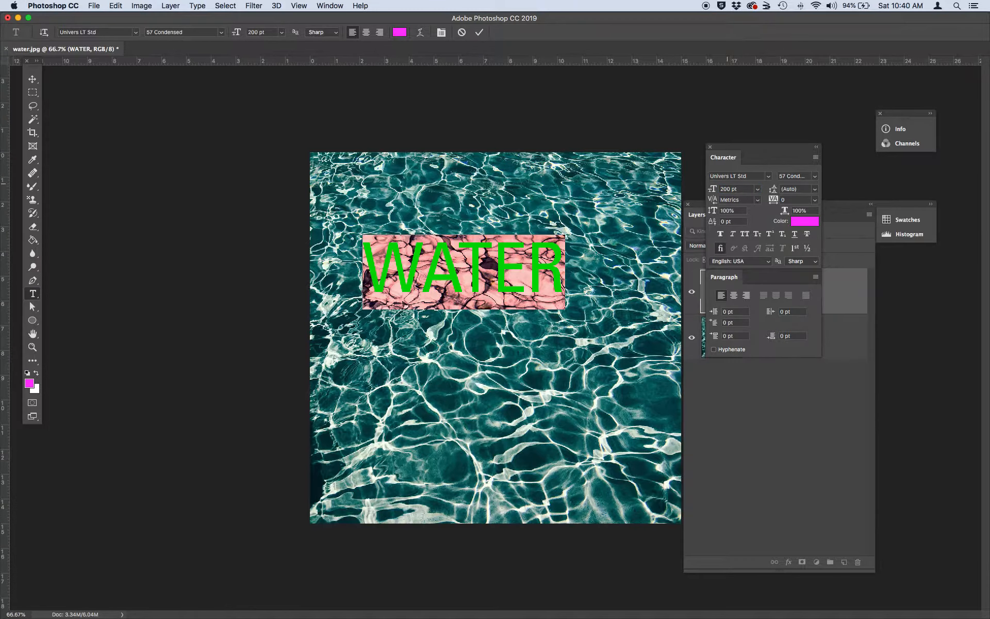
click(731, 186)
text(30)
key(Return)
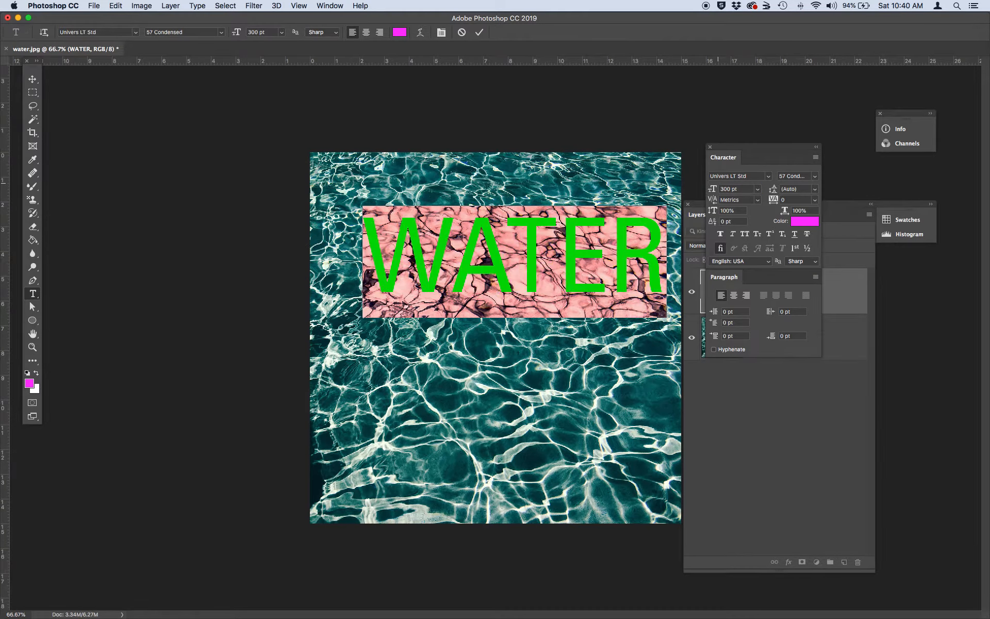
Step: Set the WATER text to Arial Bold and move it so the whole word fits across the image
click(770, 178)
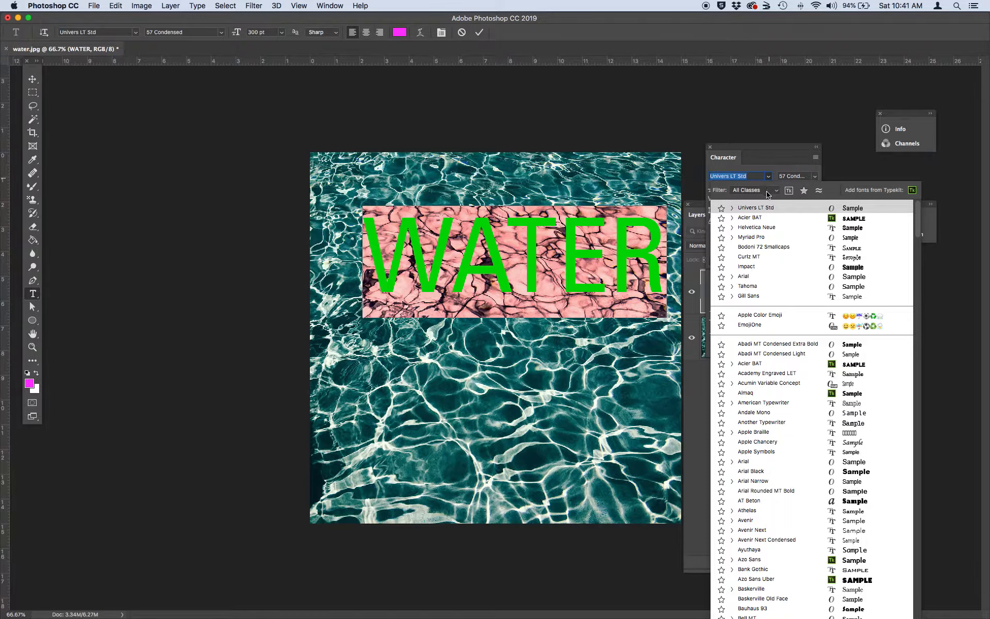
click(761, 277)
click(813, 176)
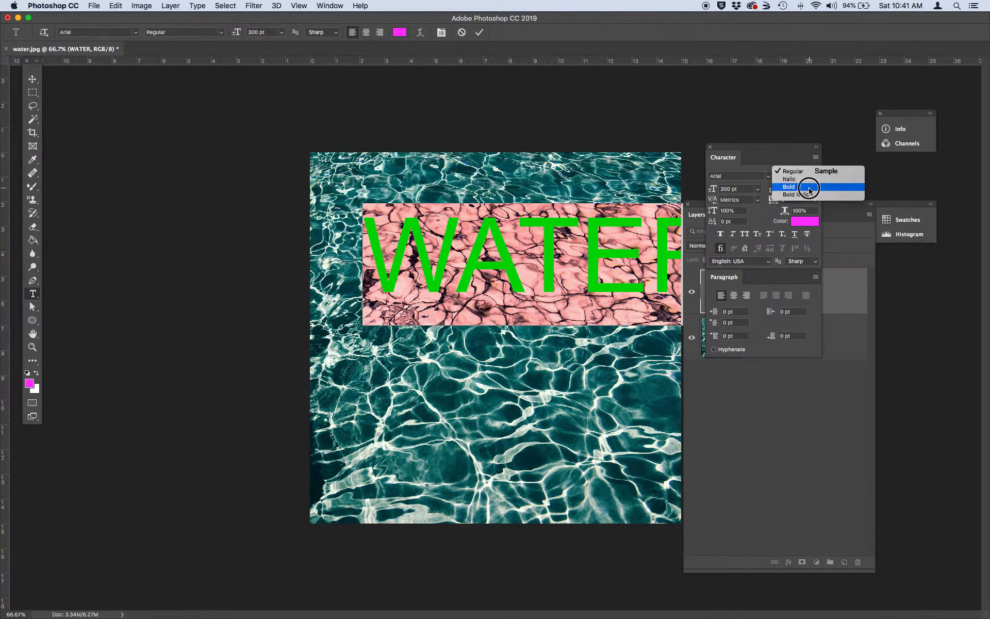
click(811, 186)
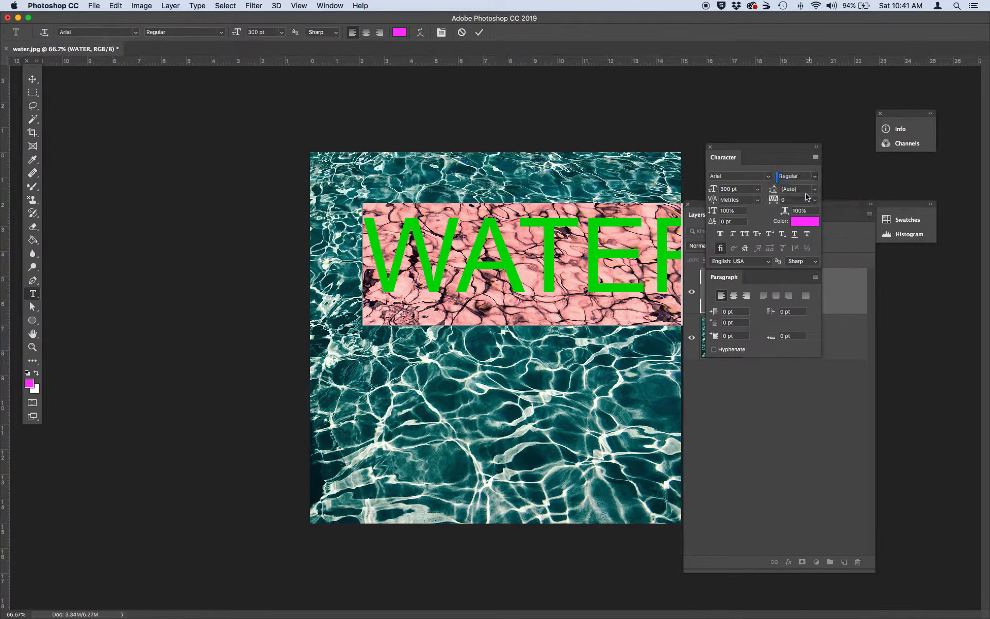
click(33, 79)
drag(429, 284, 382, 290)
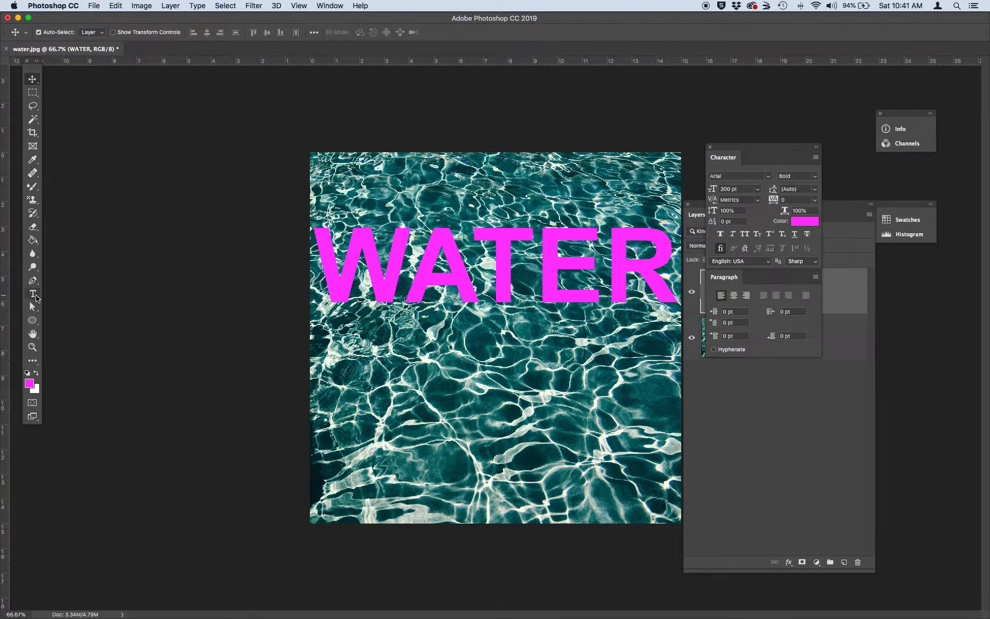
Step: Change the WATER text color to white (ffffff)
click(33, 294)
click(808, 222)
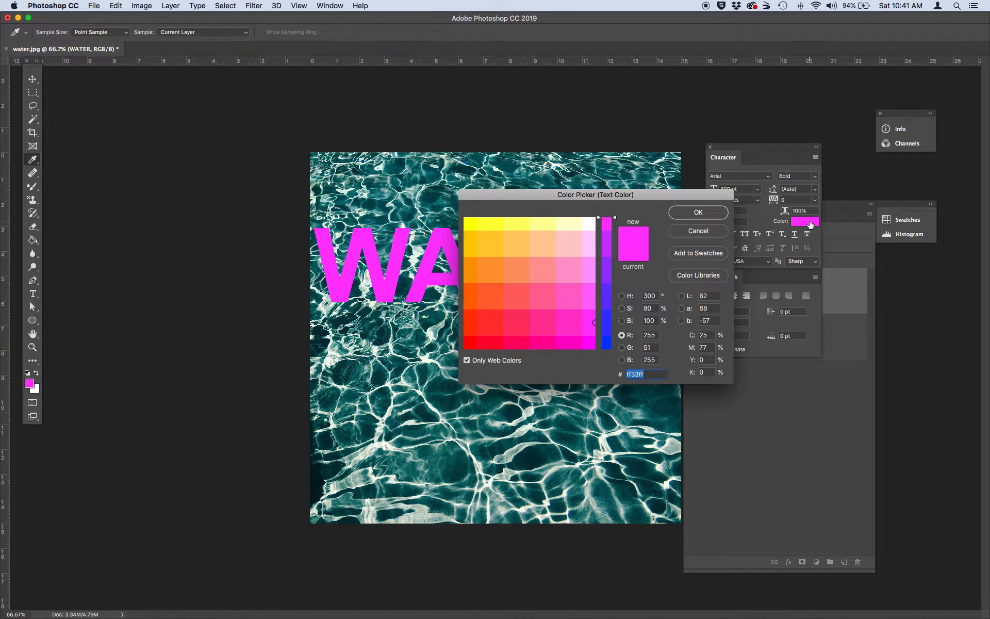
click(699, 232)
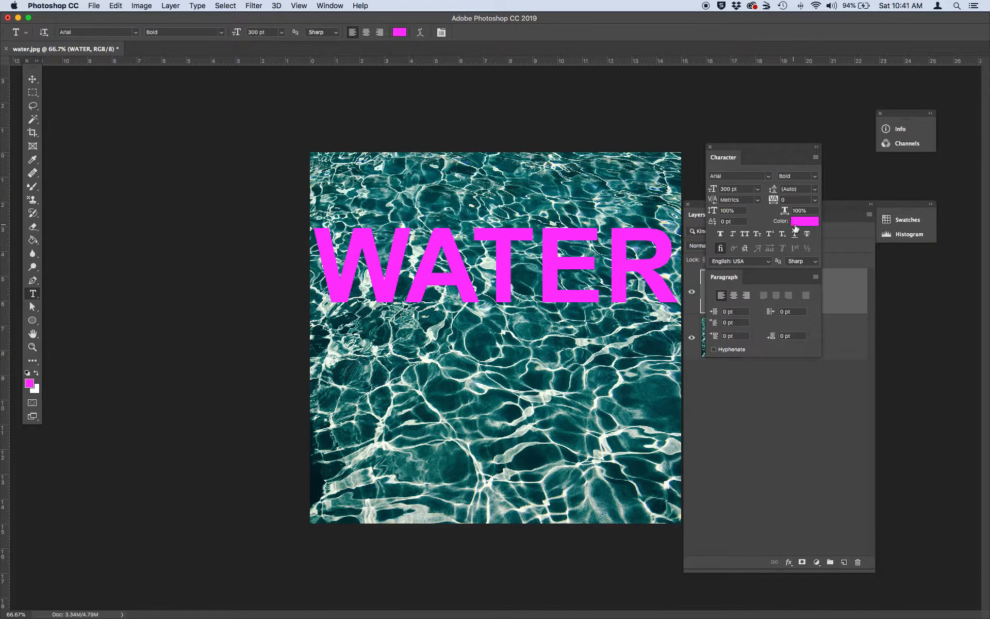
click(804, 226)
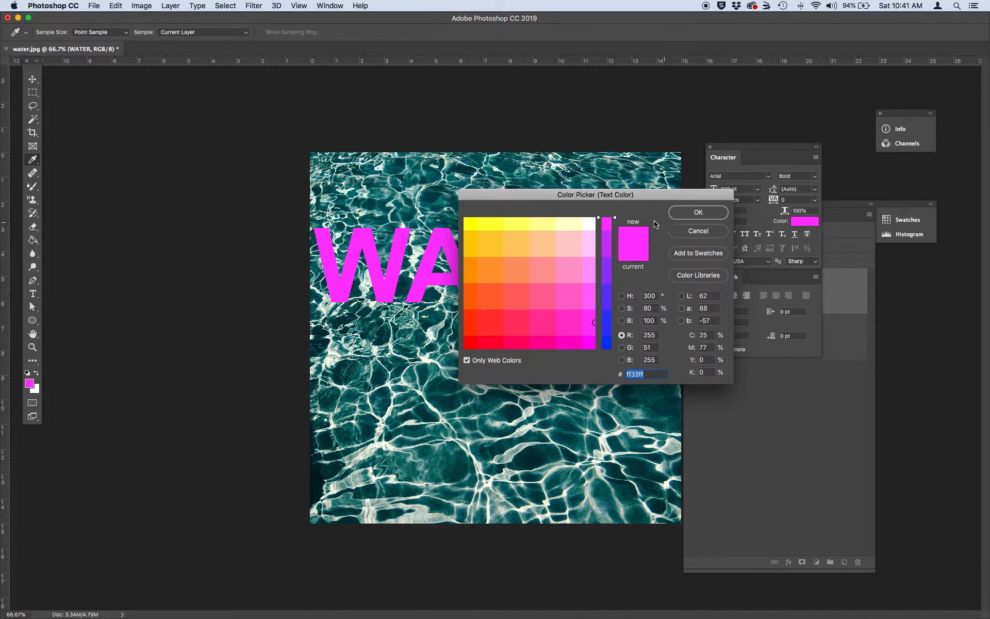
click(592, 219)
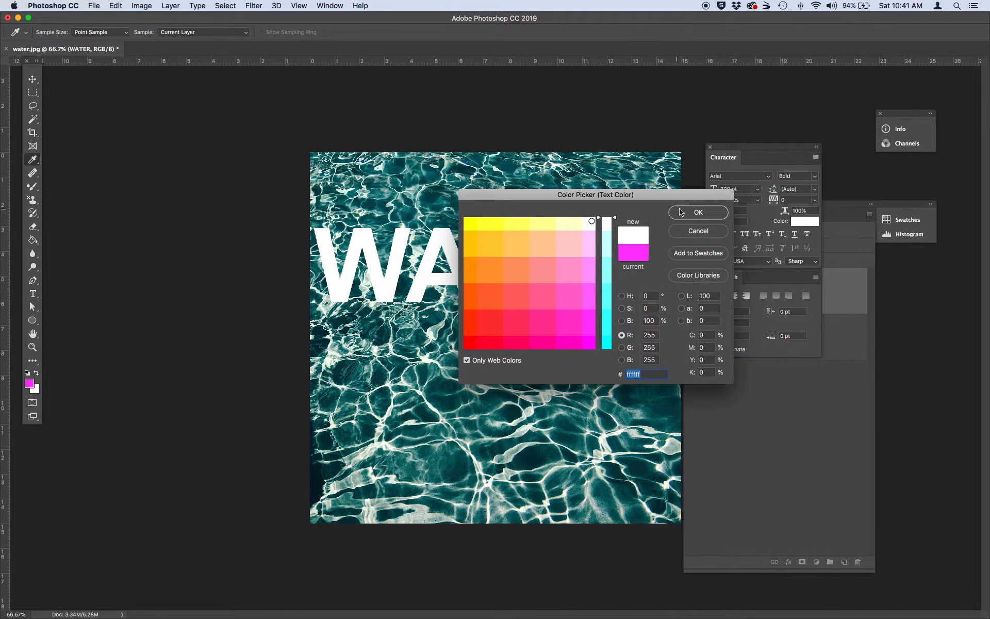
click(697, 215)
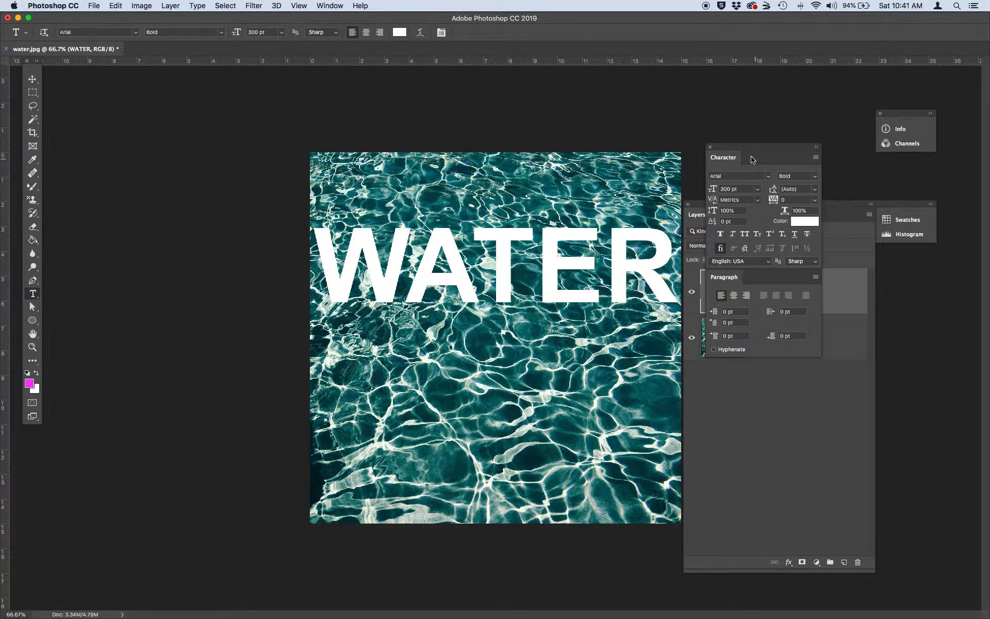
Step: Clear the view of the layer stack and move the WATER text layer below the Image layer
drag(740, 149, 800, 152)
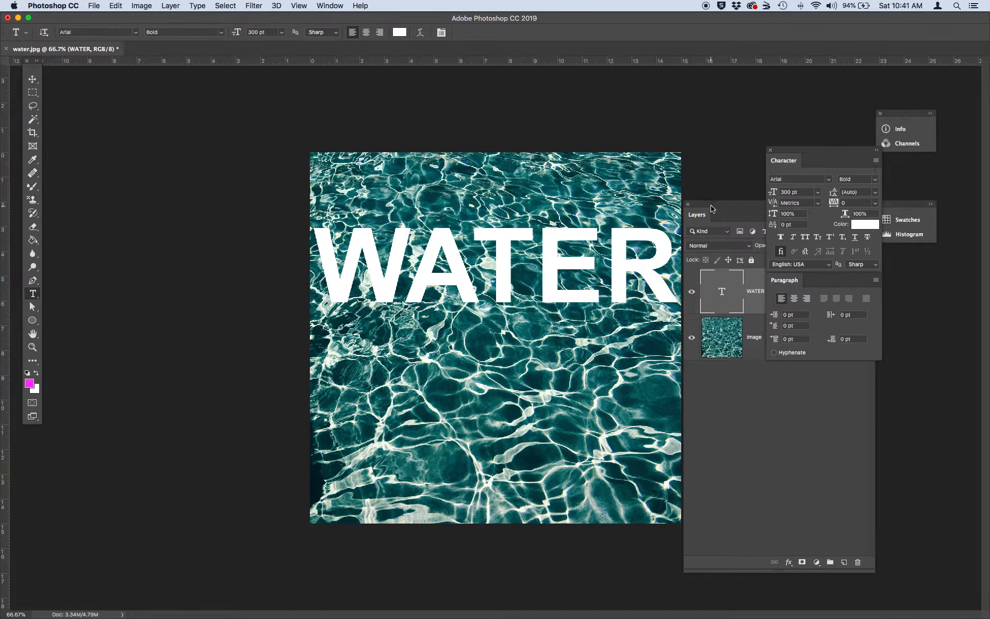
drag(712, 208, 727, 182)
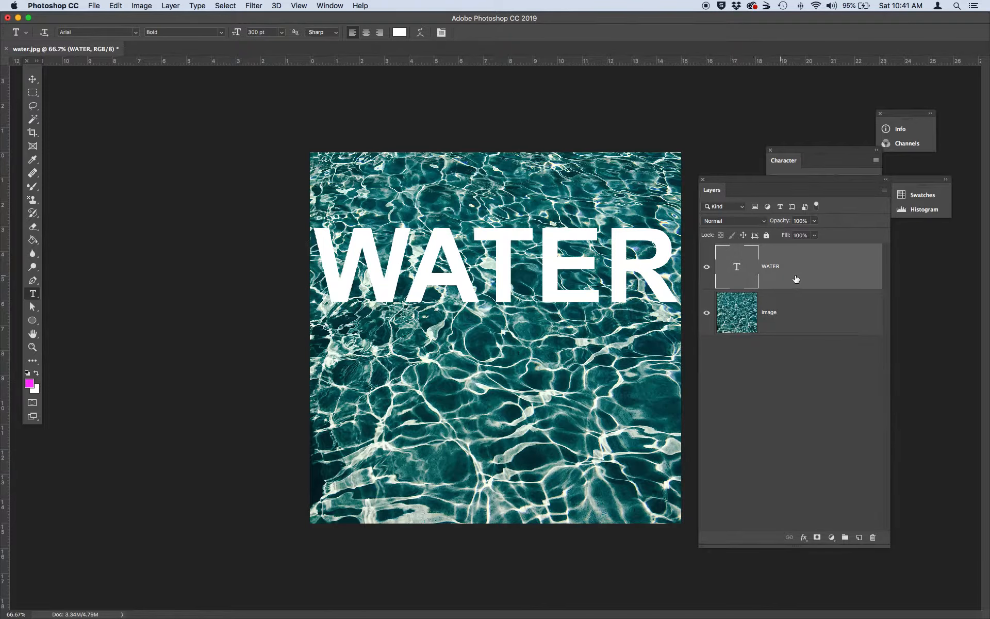
drag(792, 270, 783, 326)
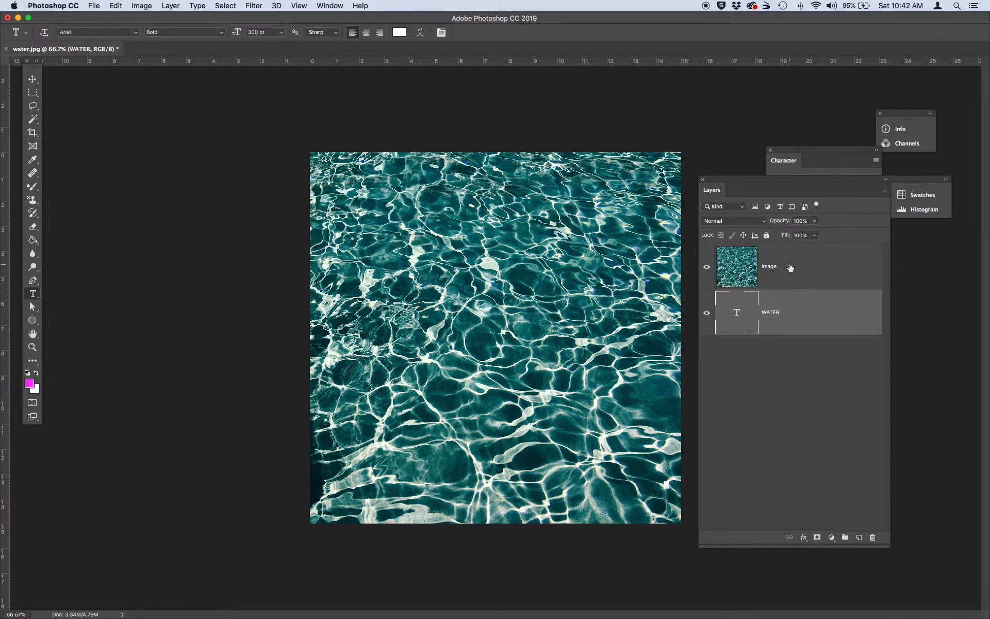
Step: Clip the Image layer to the WATER text layer with a clipping mask
click(790, 267)
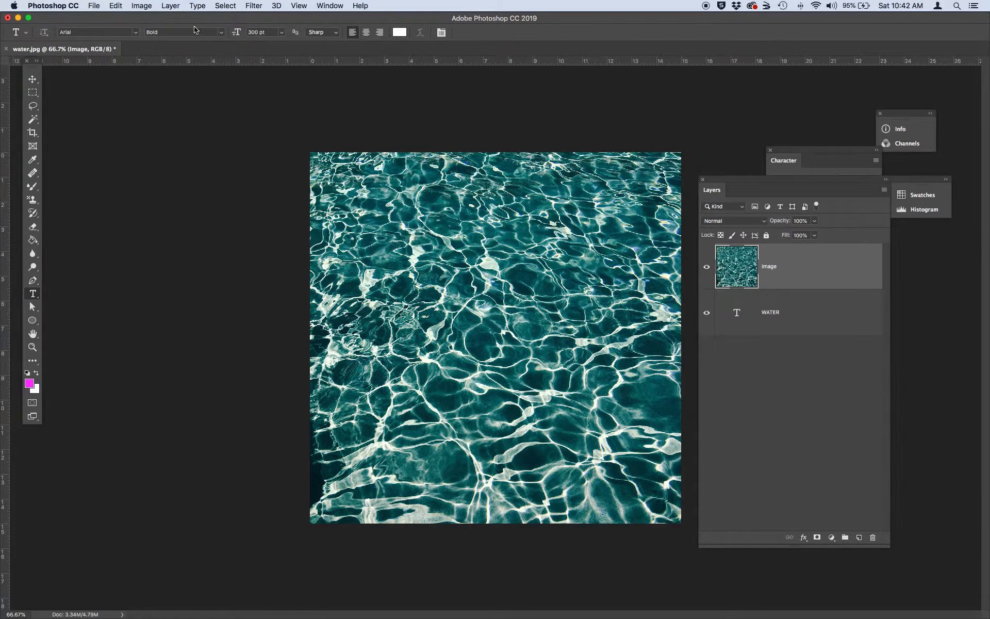
click(172, 7)
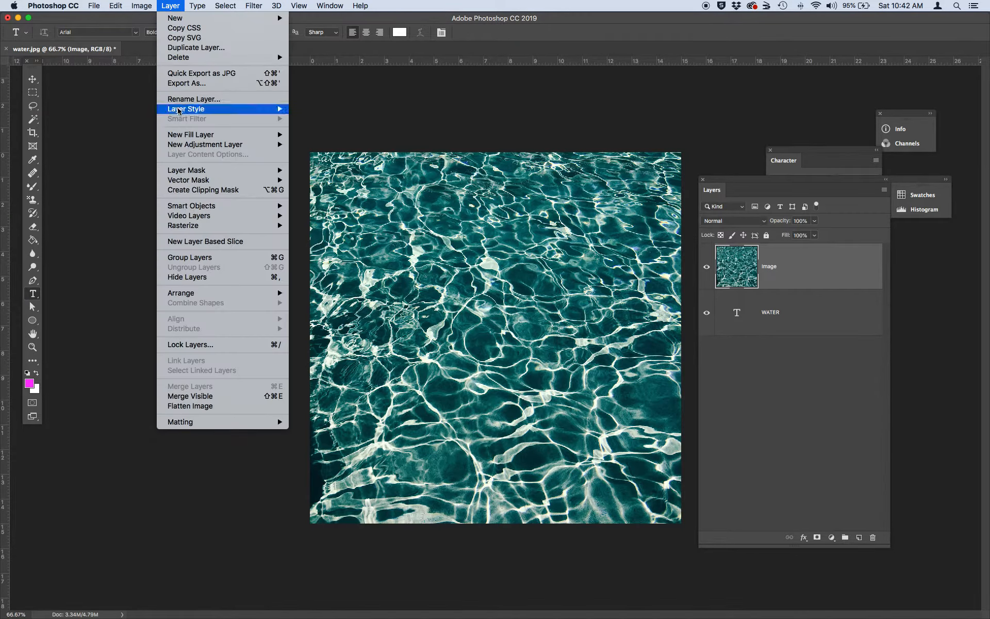
click(185, 192)
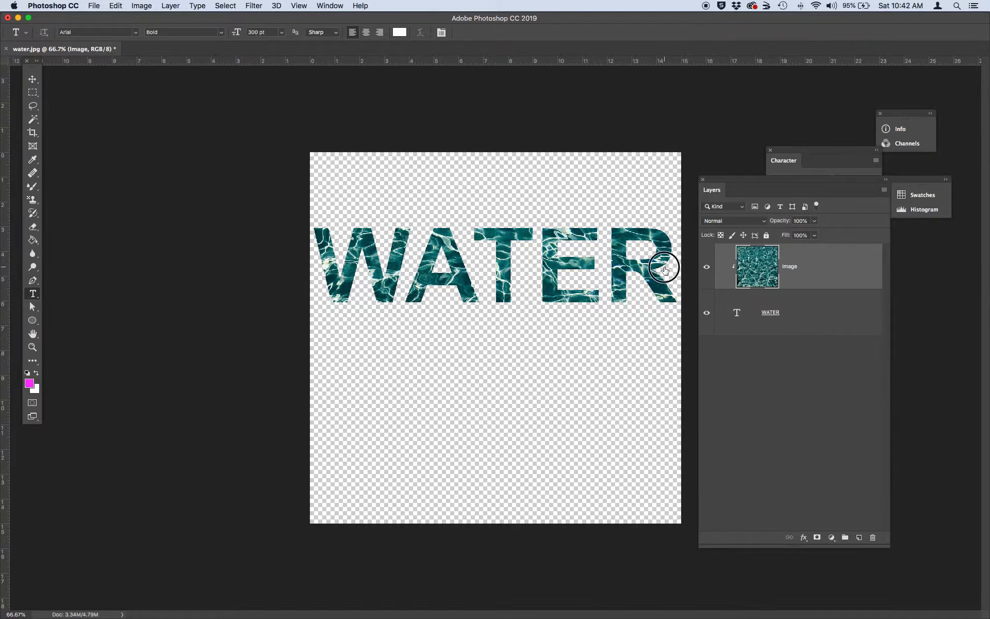
Step: Replace the clipped text with BLUE WATER, placing each word on its own line
drag(666, 266, 338, 279)
click(338, 279)
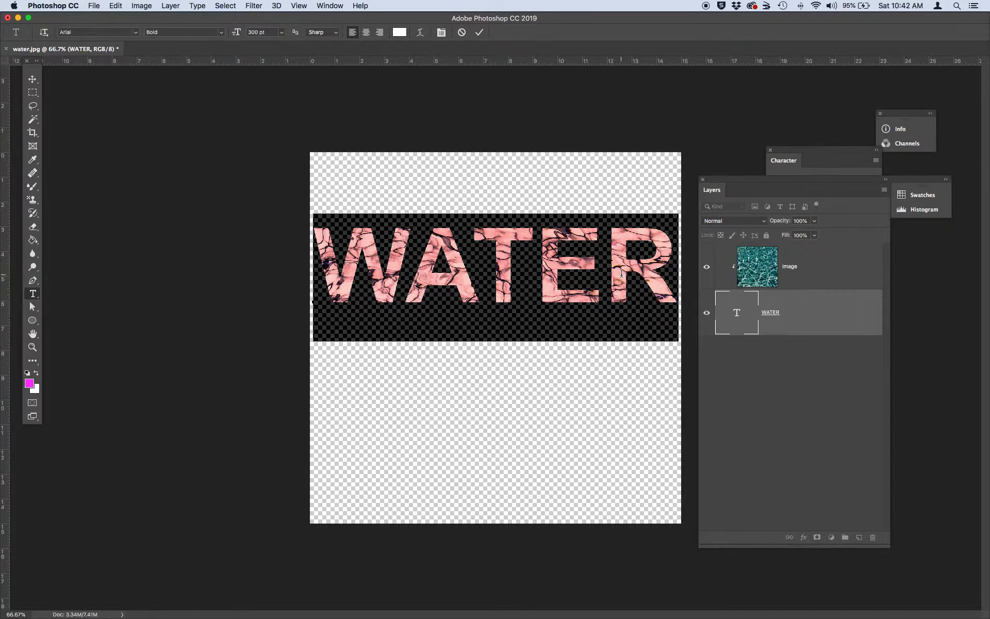
text(BLUE)
key(Return)
text(WAT)
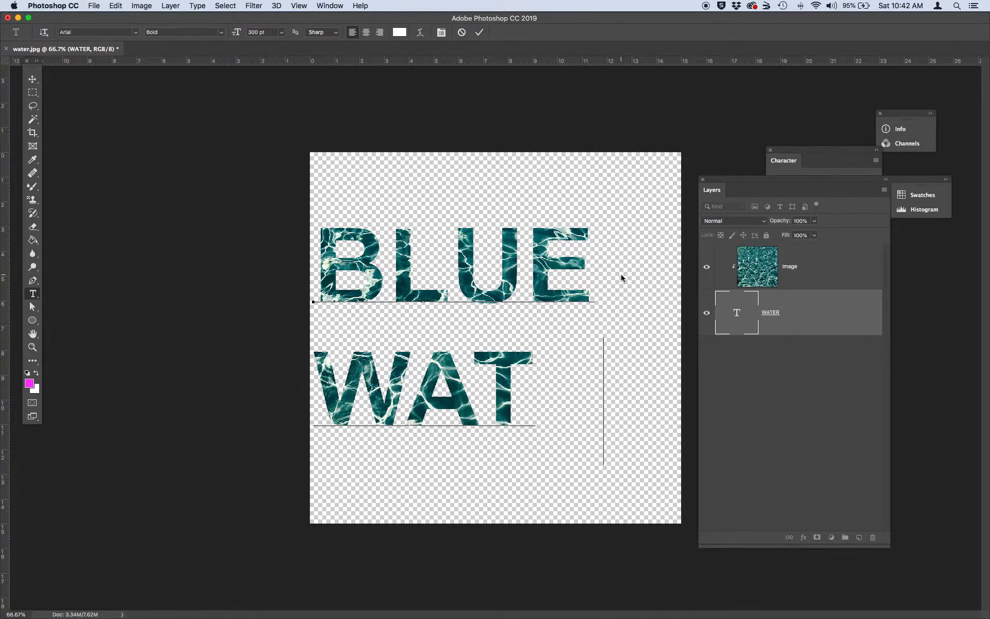
text(ER)
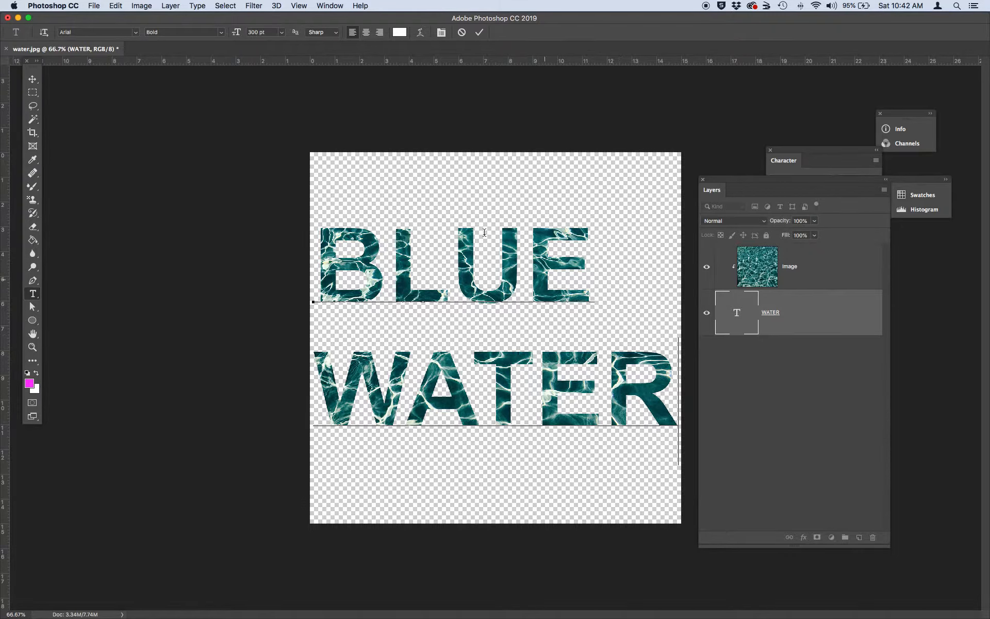
Step: Commit the text edit and shift the clipped water image slightly down inside the letters
click(32, 81)
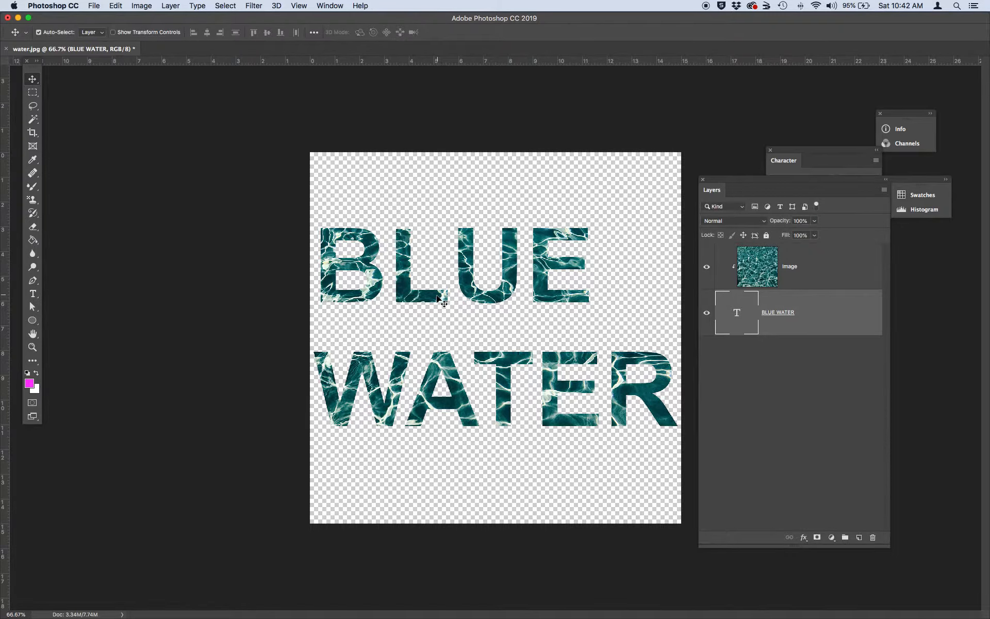
drag(443, 301, 432, 330)
mouse_move(442, 331)
mouse_down()
mouse_move(457, 332)
mouse_move(443, 337)
mouse_move(437, 323)
mouse_up()
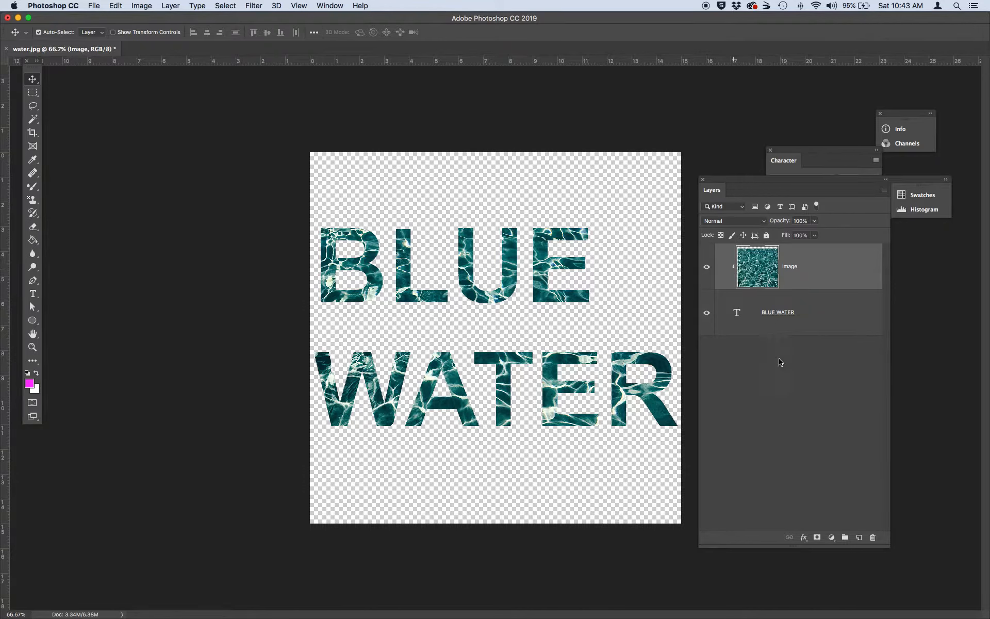
Step: Release the Image layer's clipping mask and move the image up to the canvas's upper edge
right_click(810, 272)
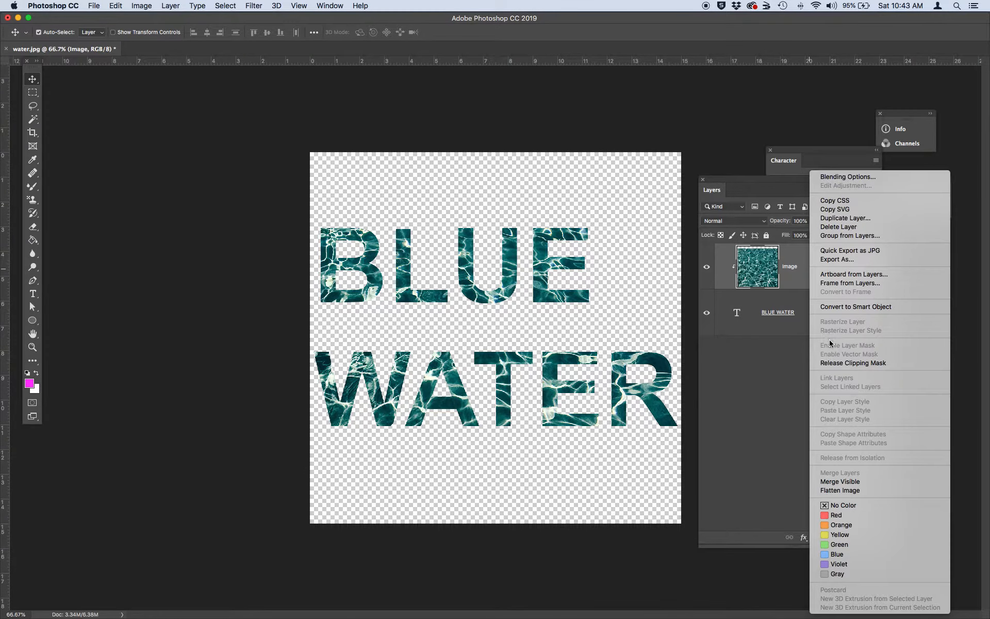
click(837, 363)
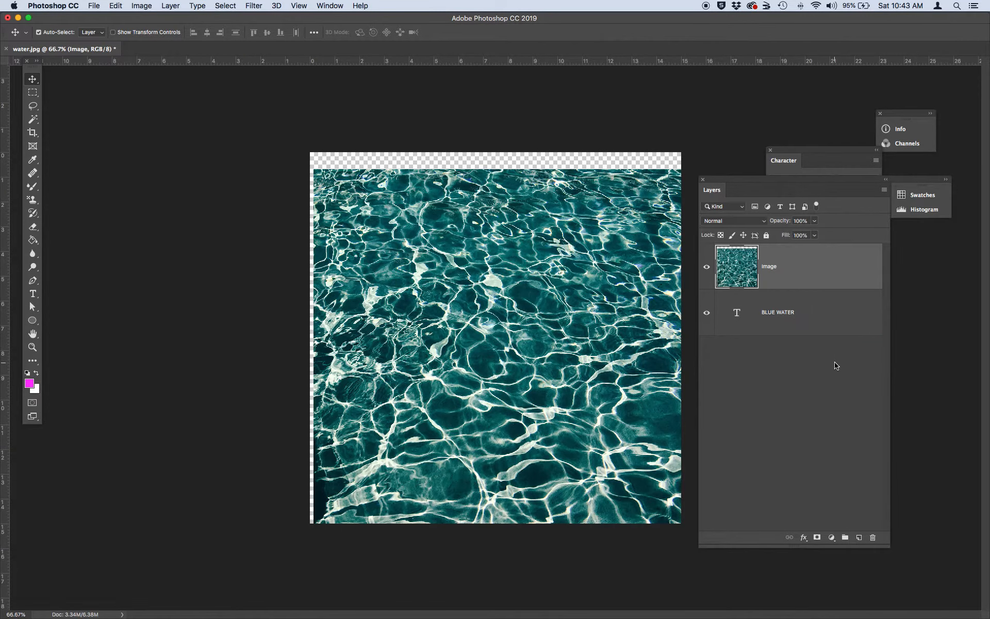
drag(547, 343, 544, 327)
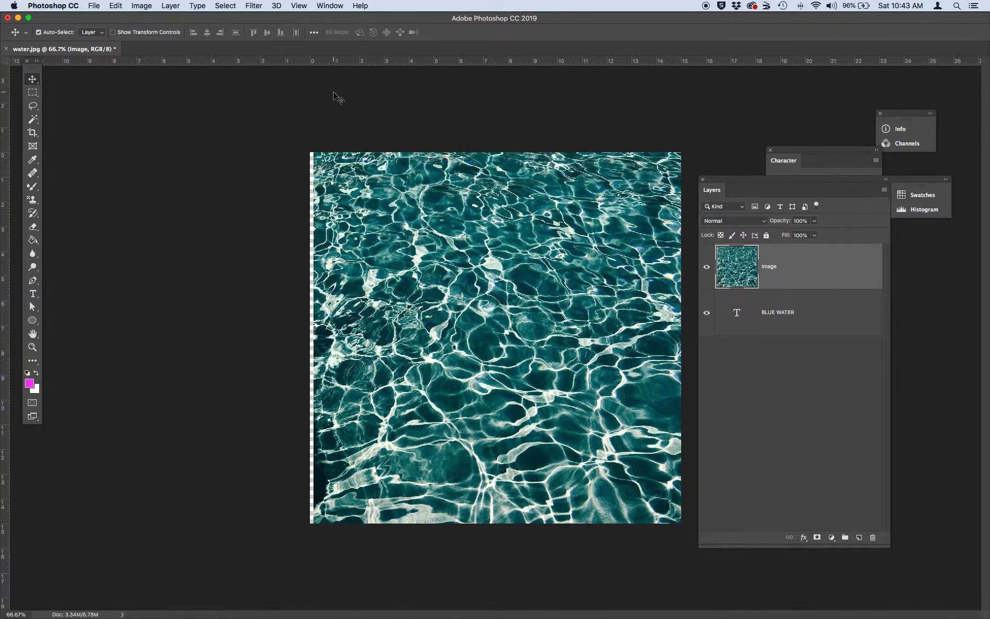
Step: Clip the Image layer to the BLUE WATER text layer again with a clipping mask
click(171, 5)
click(170, 6)
click(171, 6)
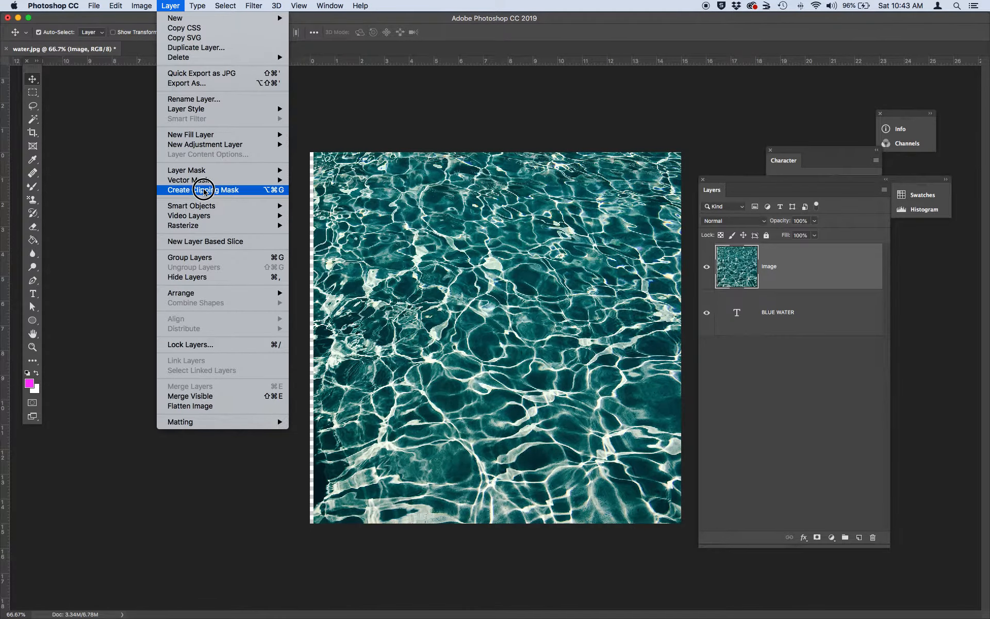
click(171, 5)
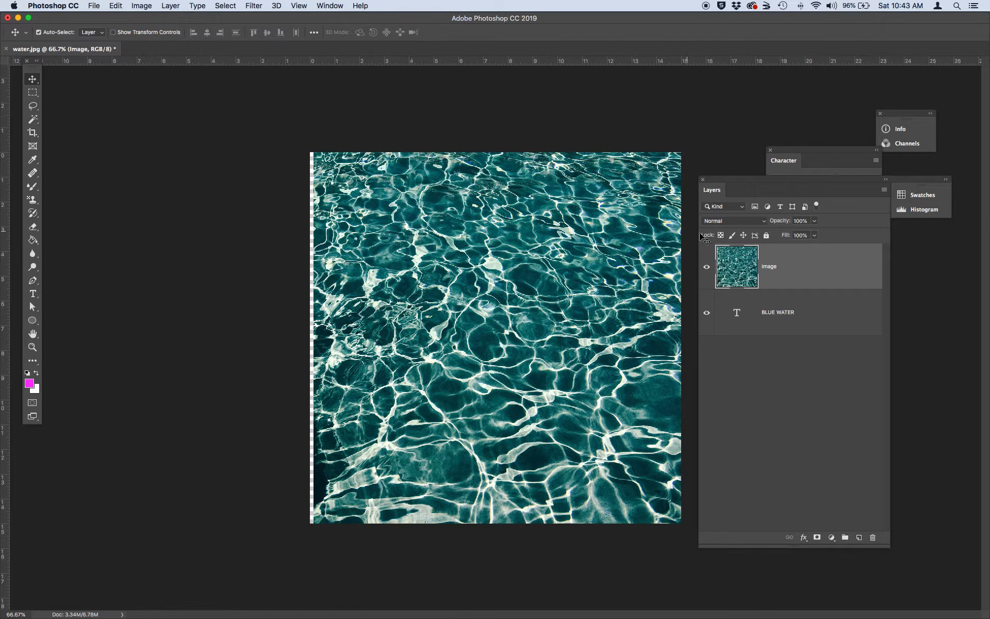
alt+click(773, 285)
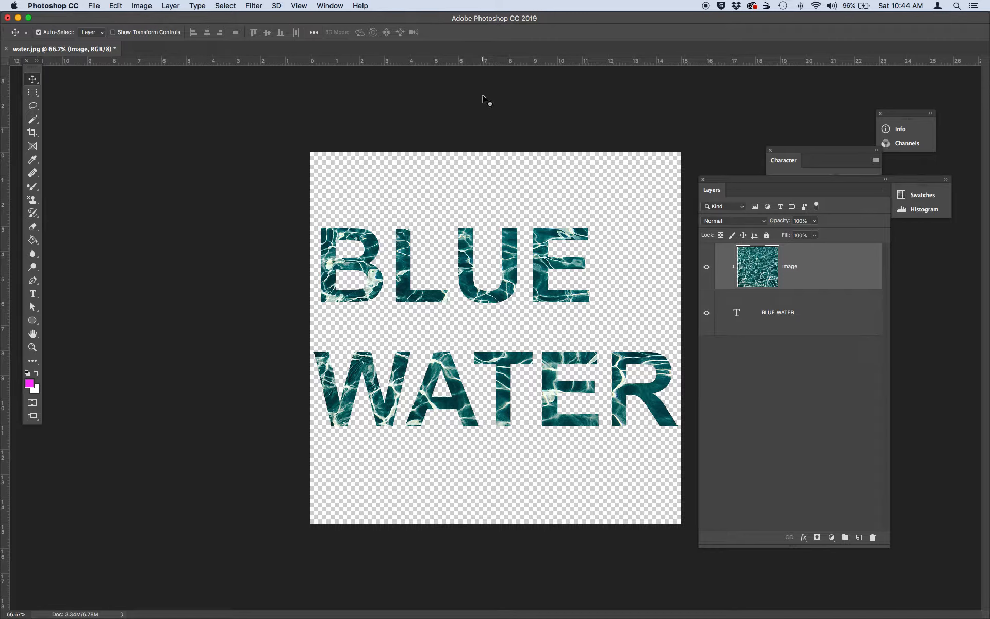
Step: Select the Image and BLUE WATER layers together and move them toward the canvas's upper edge, then deselect both
shift+click(823, 317)
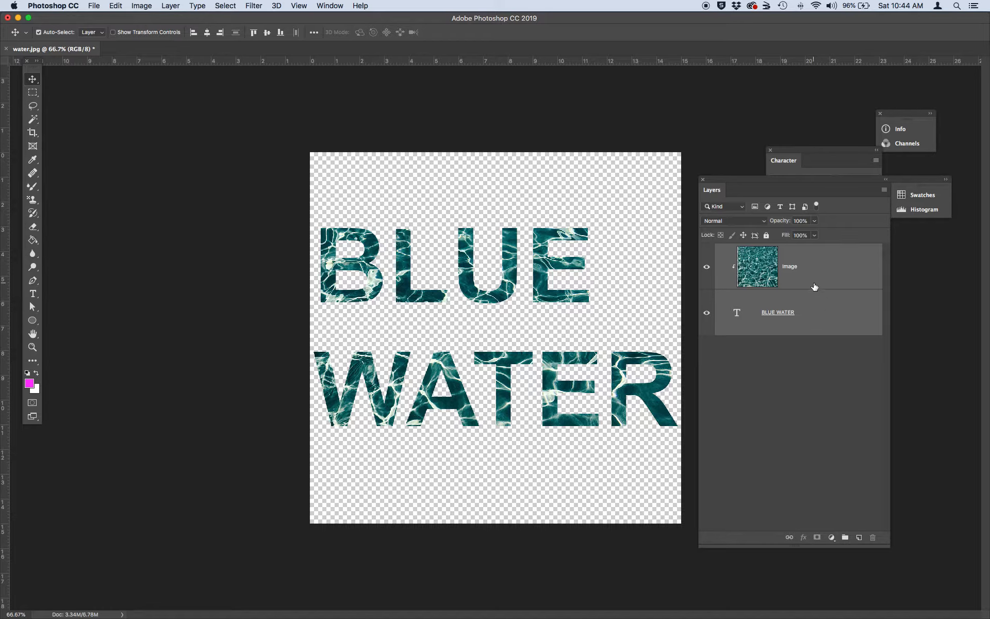
click(789, 538)
drag(573, 392, 568, 362)
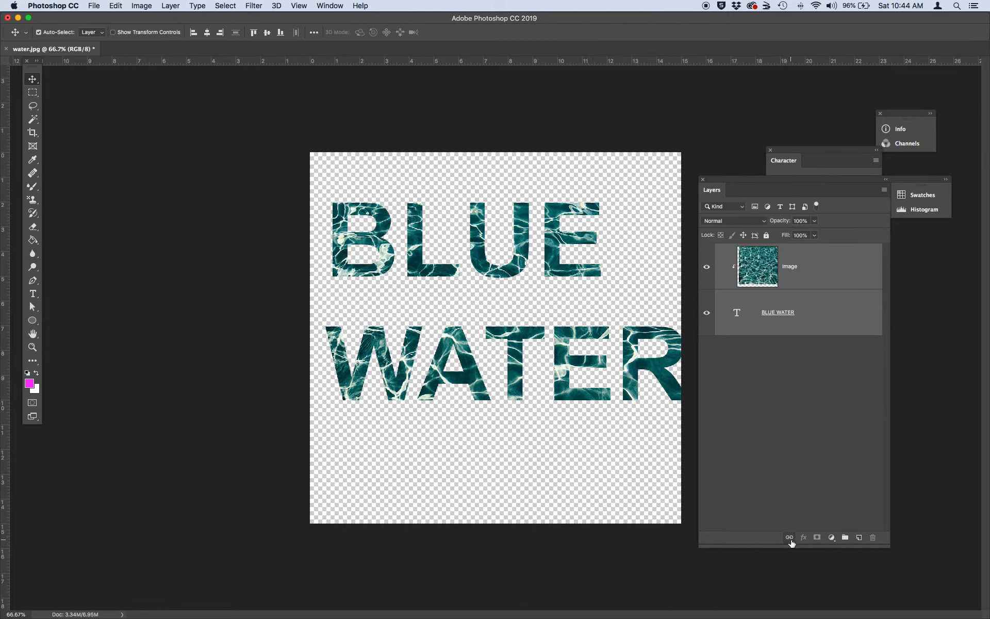
drag(611, 398, 588, 384)
click(804, 379)
Step: Reposition only the Image layer so the water pattern shifts inside the stationary BLUE WATER letters
click(819, 265)
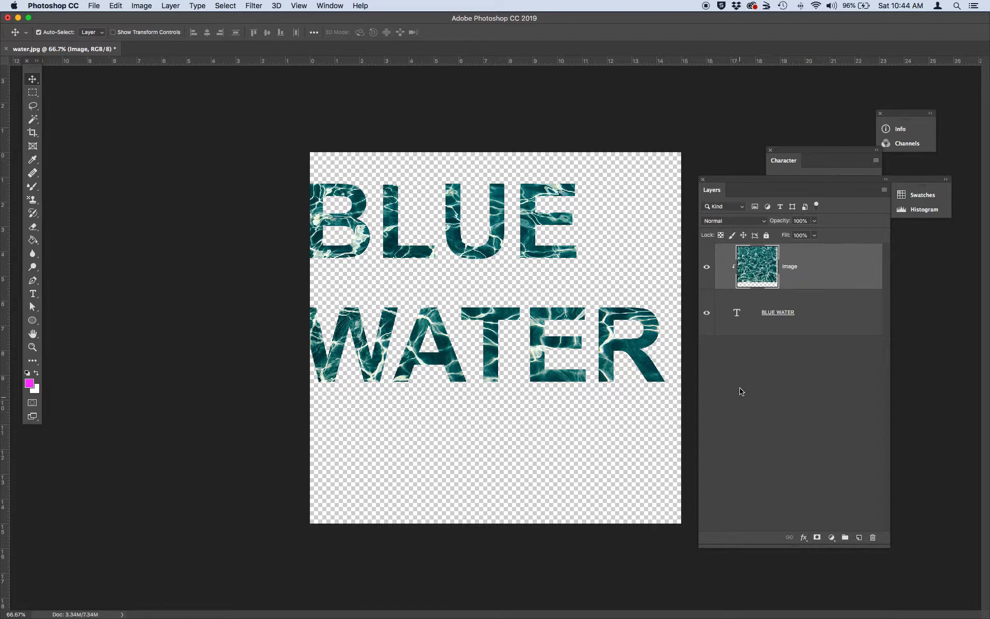
click(818, 321)
mouse_move(612, 364)
mouse_down()
mouse_move(614, 397)
mouse_move(619, 346)
mouse_move(619, 380)
mouse_move(606, 374)
mouse_up()
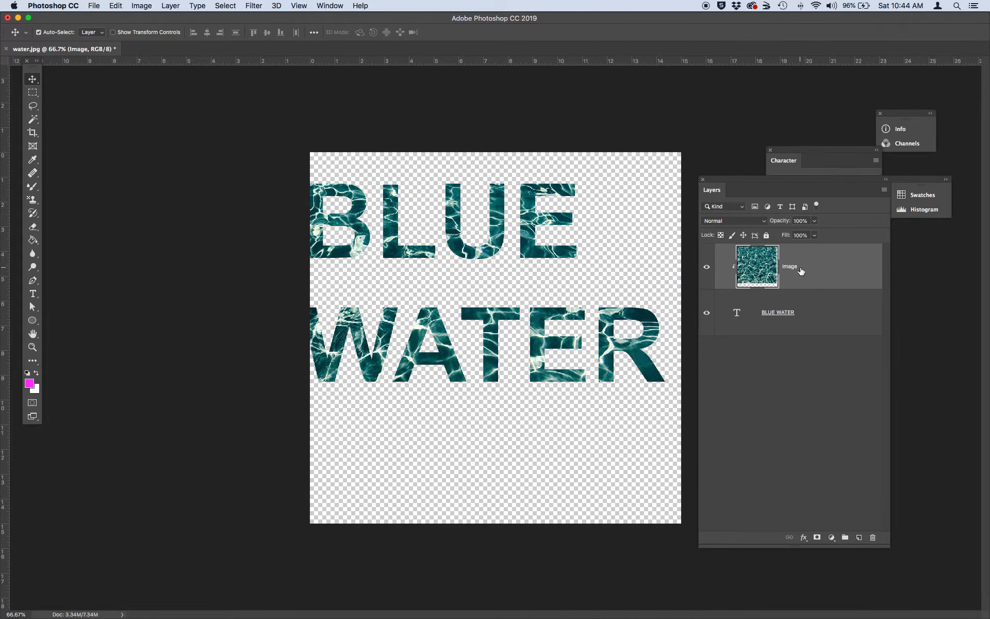
Step: Link the Image layer to the BLUE WATER text layer and move the pair down and right into the canvas
shift+click(812, 317)
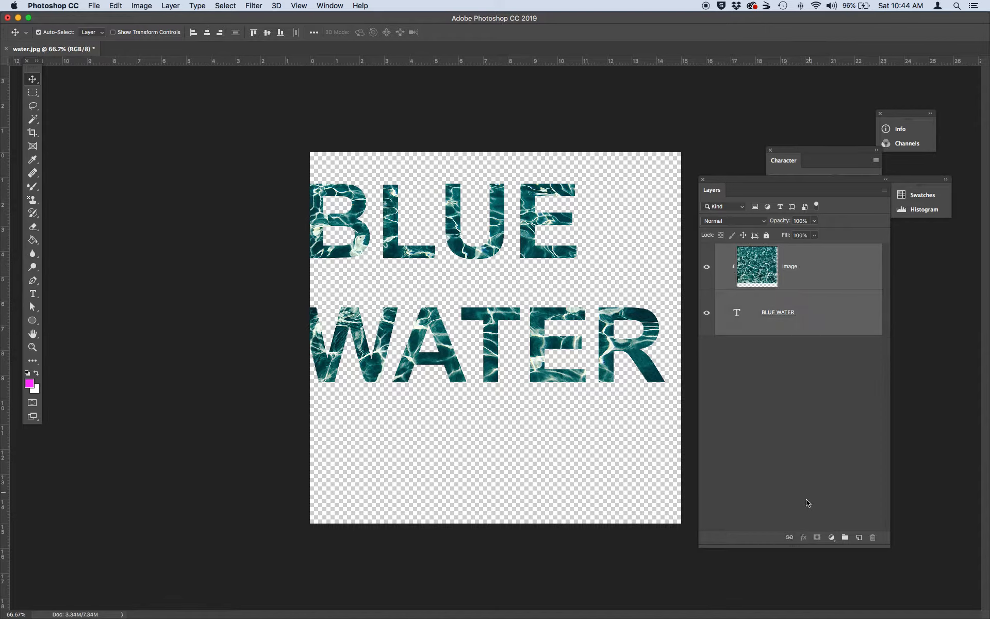
click(789, 539)
drag(601, 347, 614, 365)
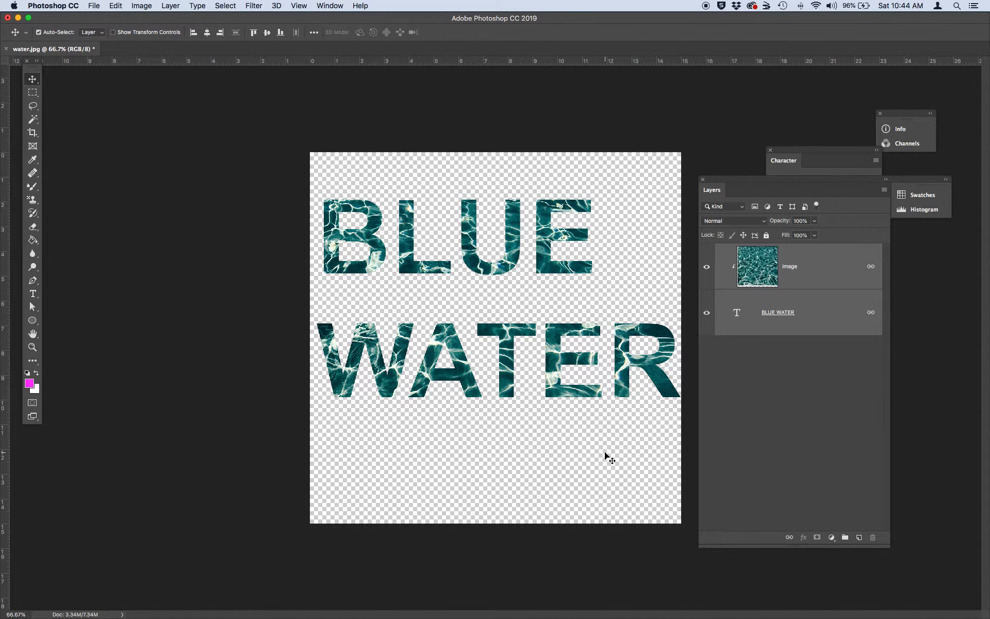
click(607, 457)
Step: Open santa-monica.jpg and unlock its Background layer
click(103, 4)
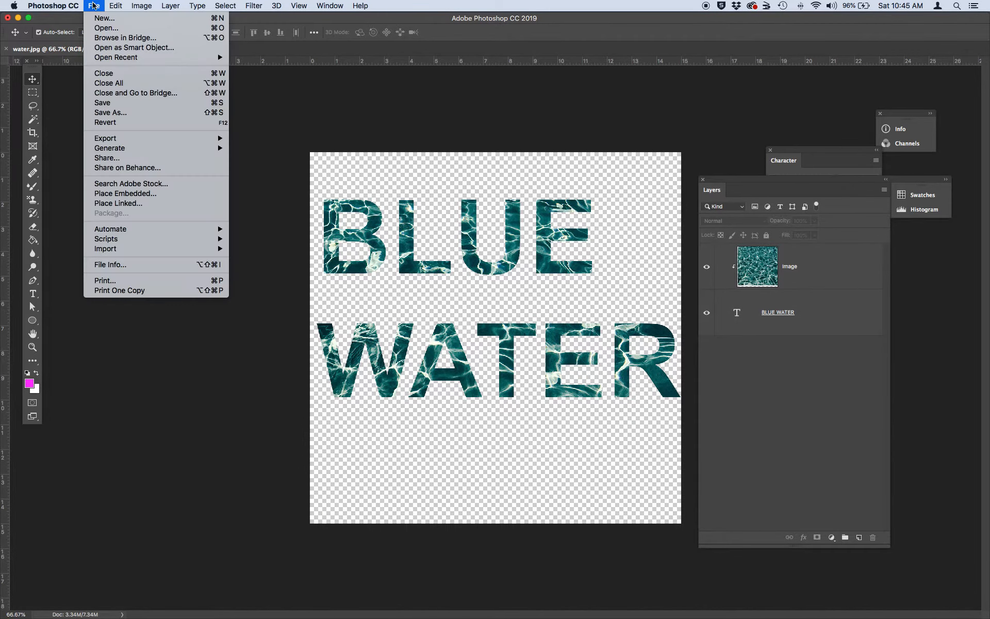
click(100, 31)
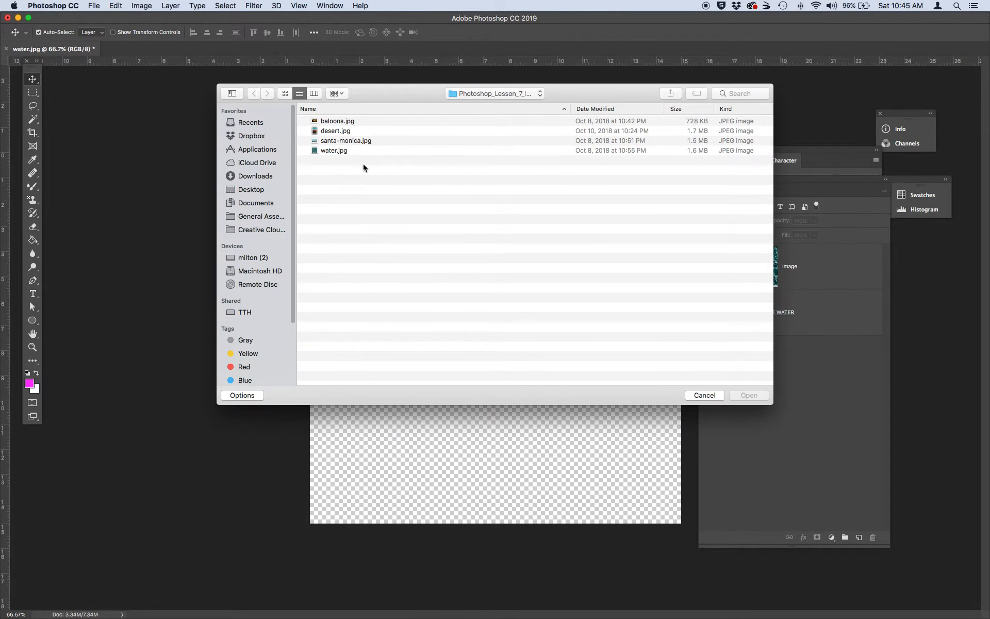
click(347, 142)
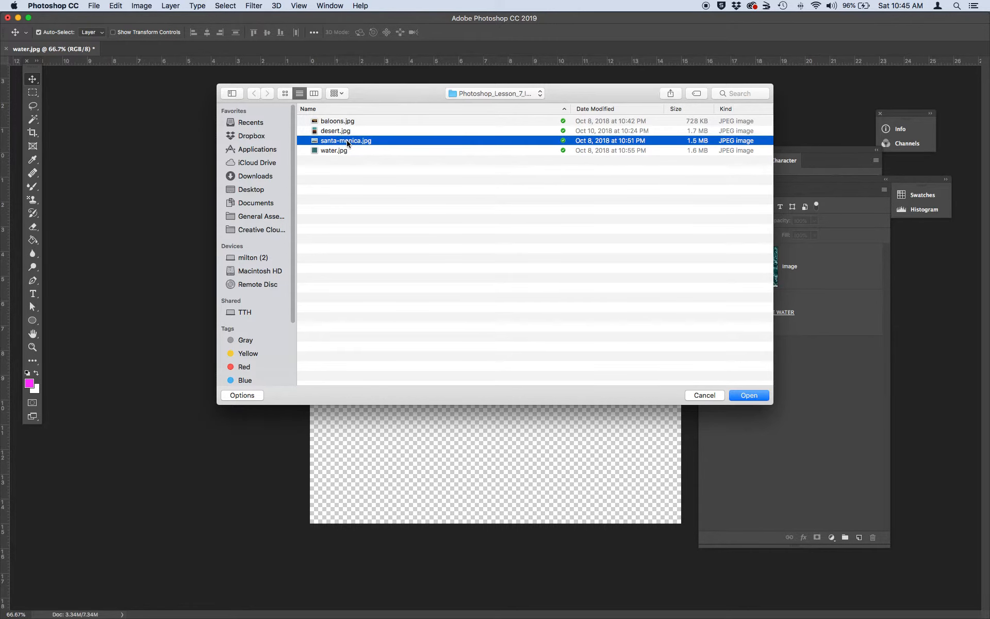
click(752, 396)
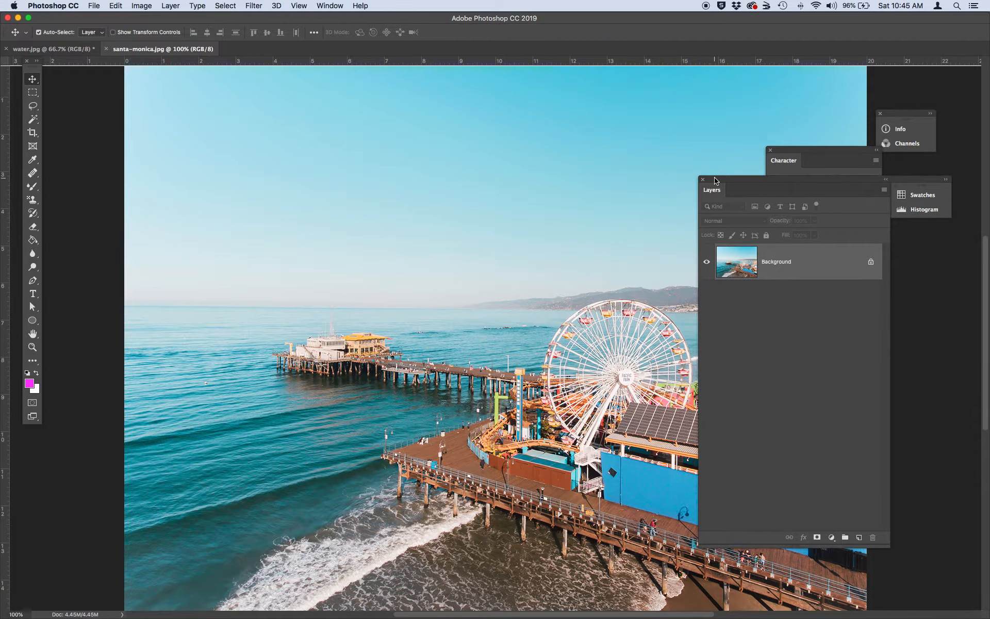
drag(715, 181, 790, 187)
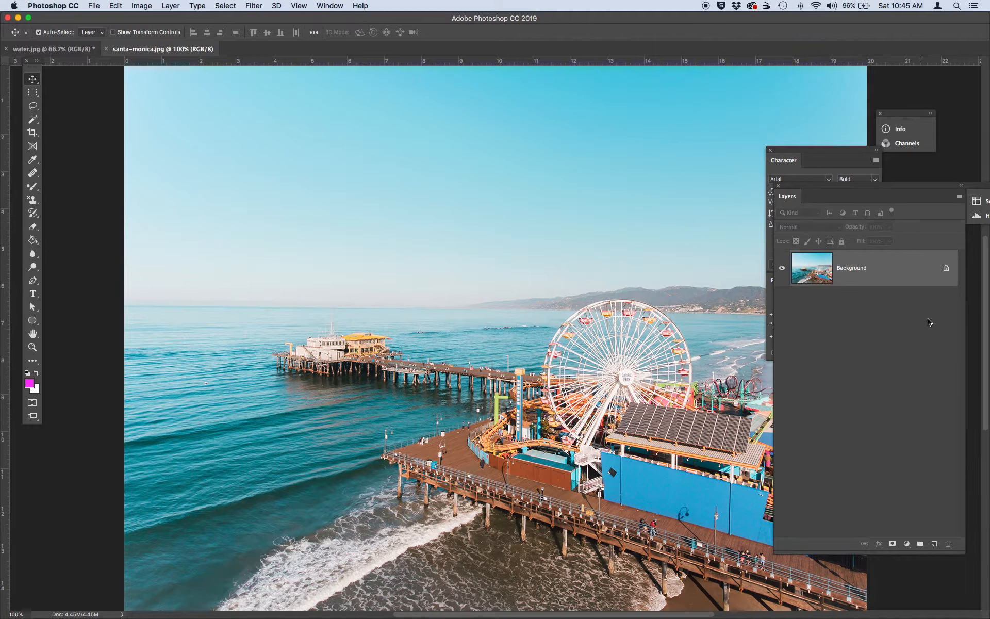
click(947, 269)
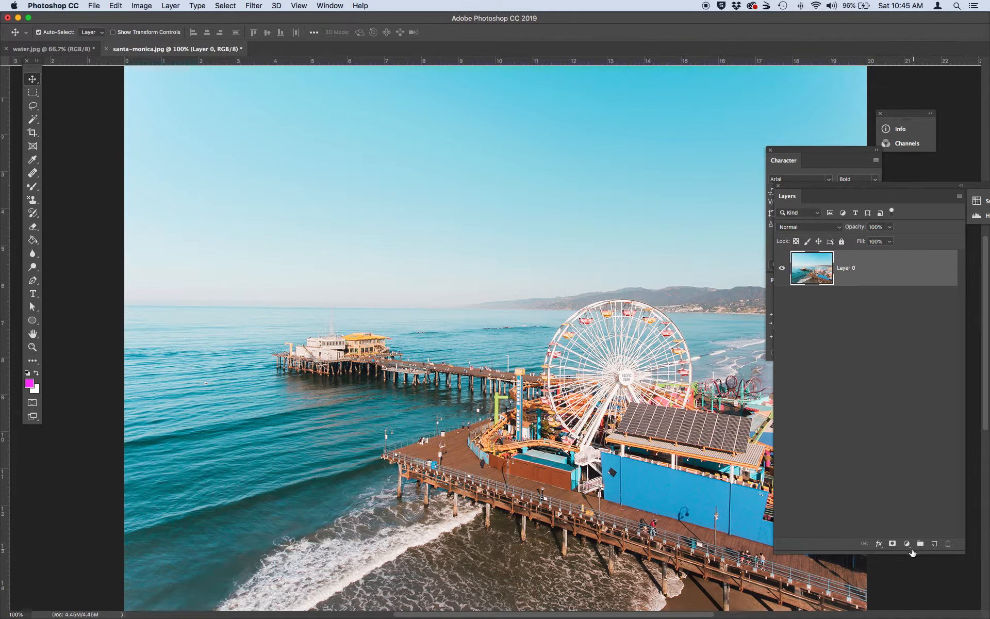
Step: Add a Hue/Saturation adjustment layer above the photo with Hue +93, Saturation +33 and Lightness -13
click(906, 544)
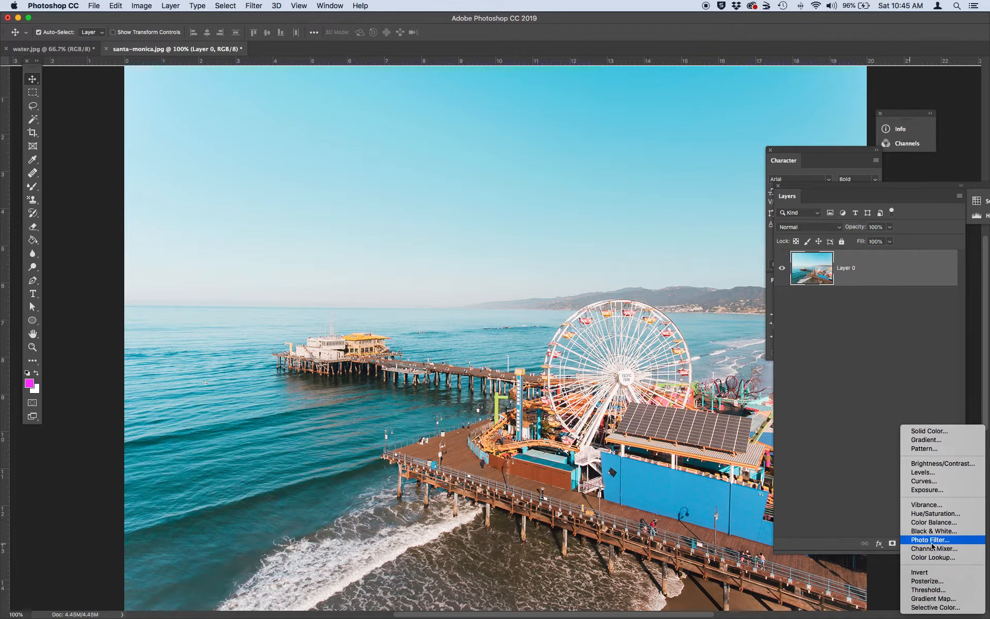
click(934, 514)
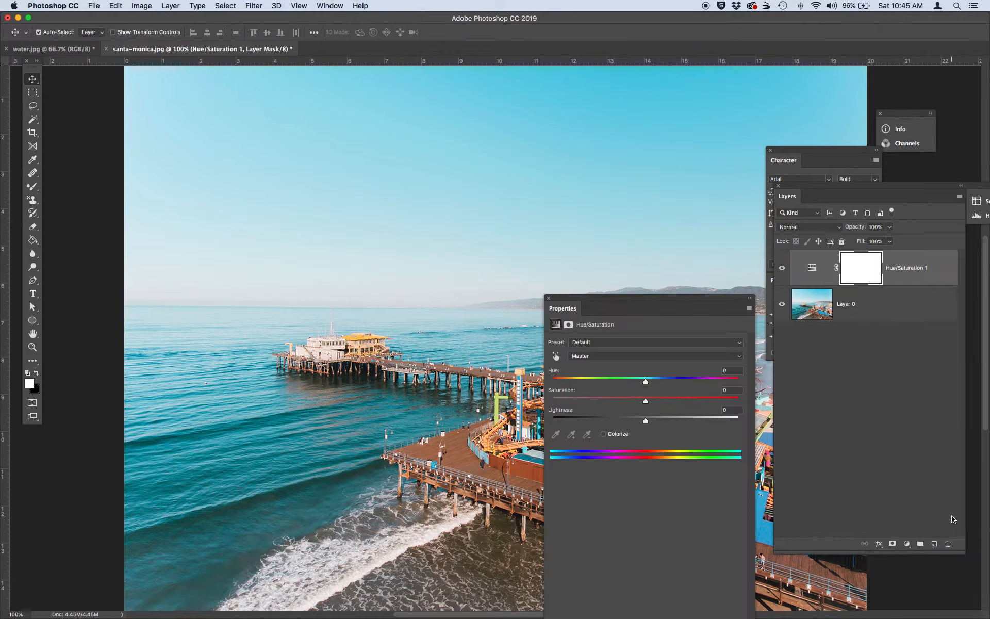
drag(645, 382, 634, 421)
drag(668, 382, 705, 382)
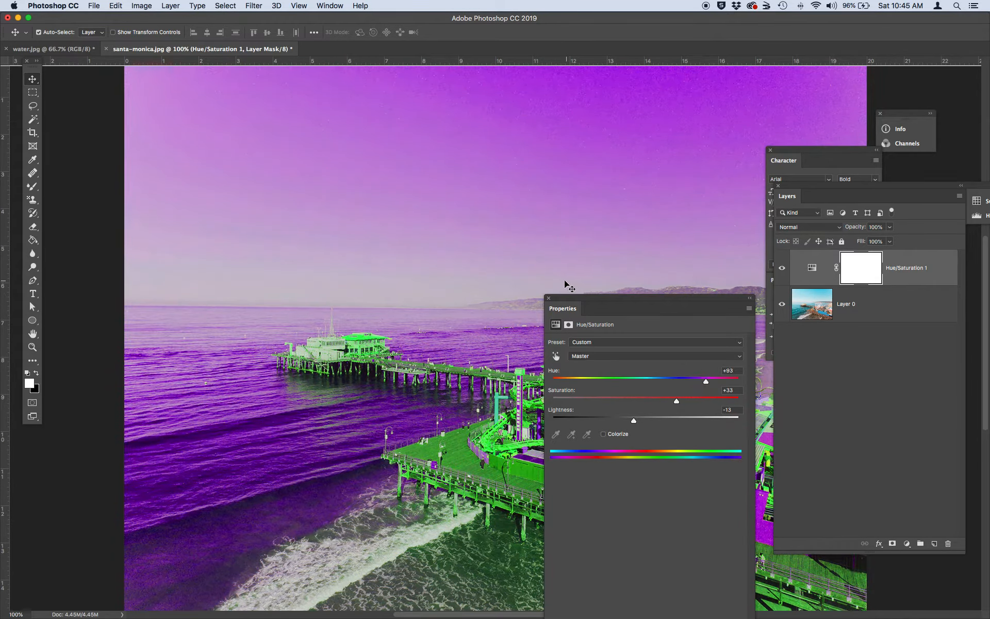
drag(550, 301, 618, 321)
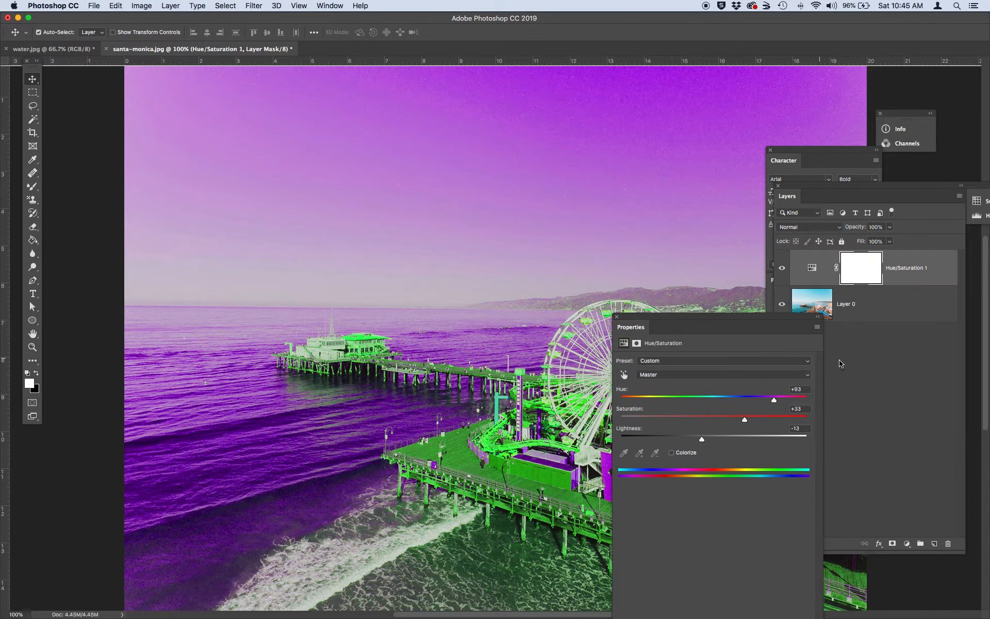
Step: Add a Levels adjustment layer above Hue/Saturation with the black input at 34 and the white input at 212
click(910, 477)
click(906, 546)
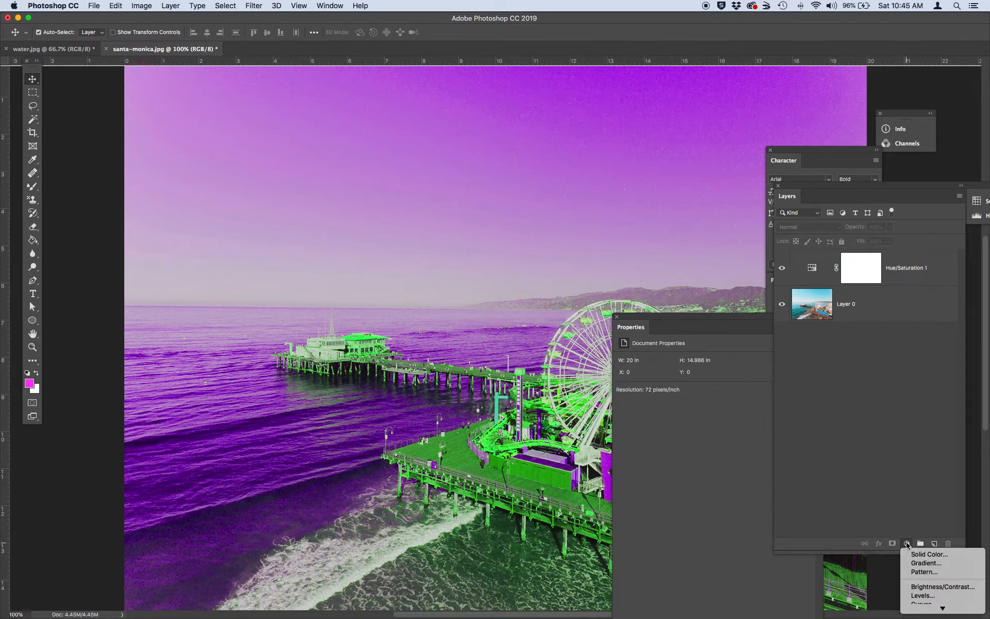
click(914, 598)
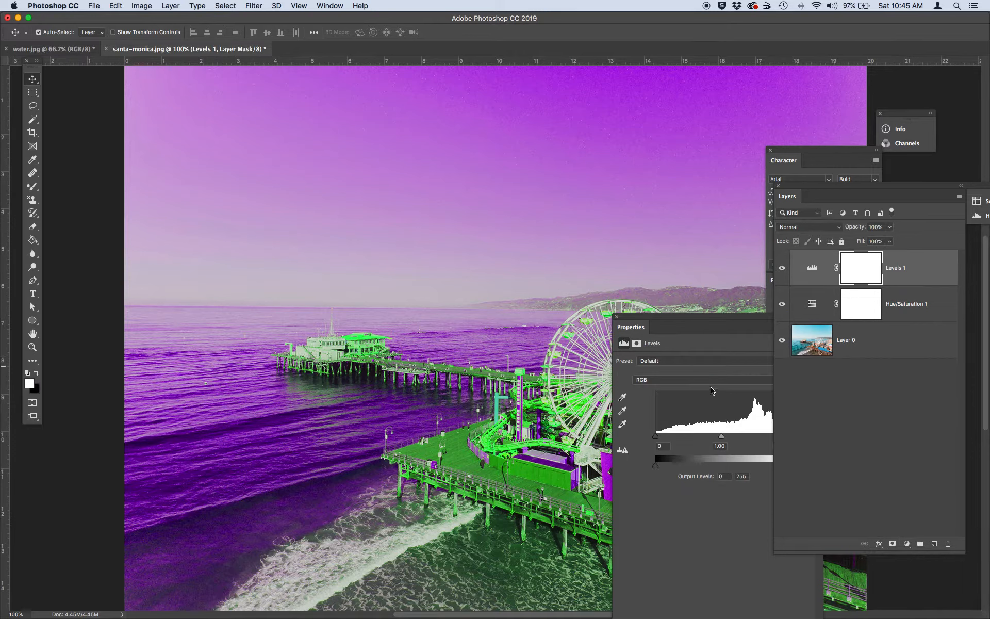
drag(658, 438, 673, 442)
drag(788, 440, 765, 440)
drag(637, 320, 791, 333)
Step: Add the text SANTA MONICA over the upper sky and pier, placing each word on its own line
click(32, 295)
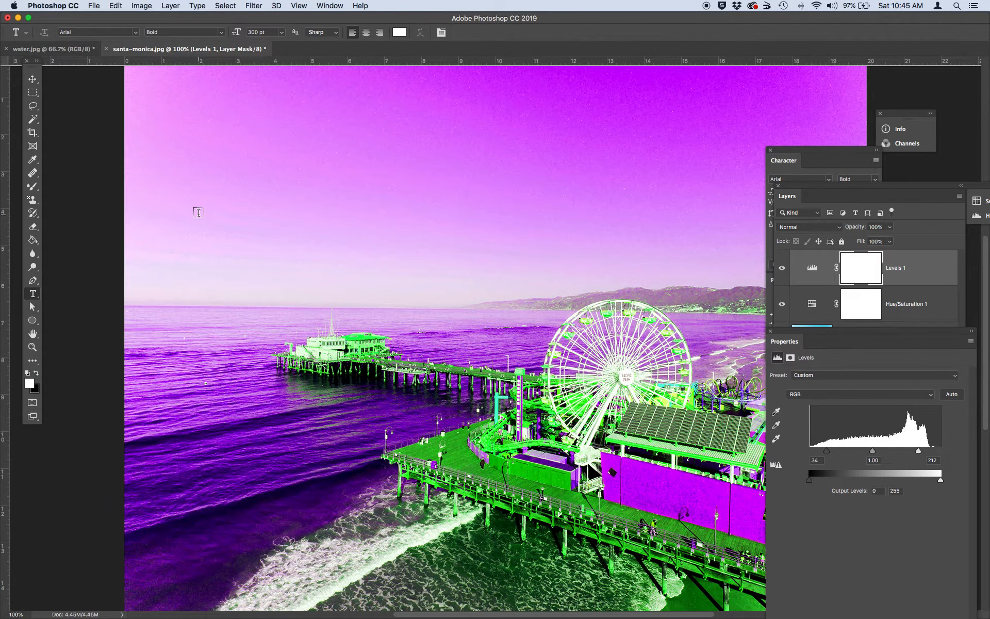
click(199, 214)
text(SANTA)
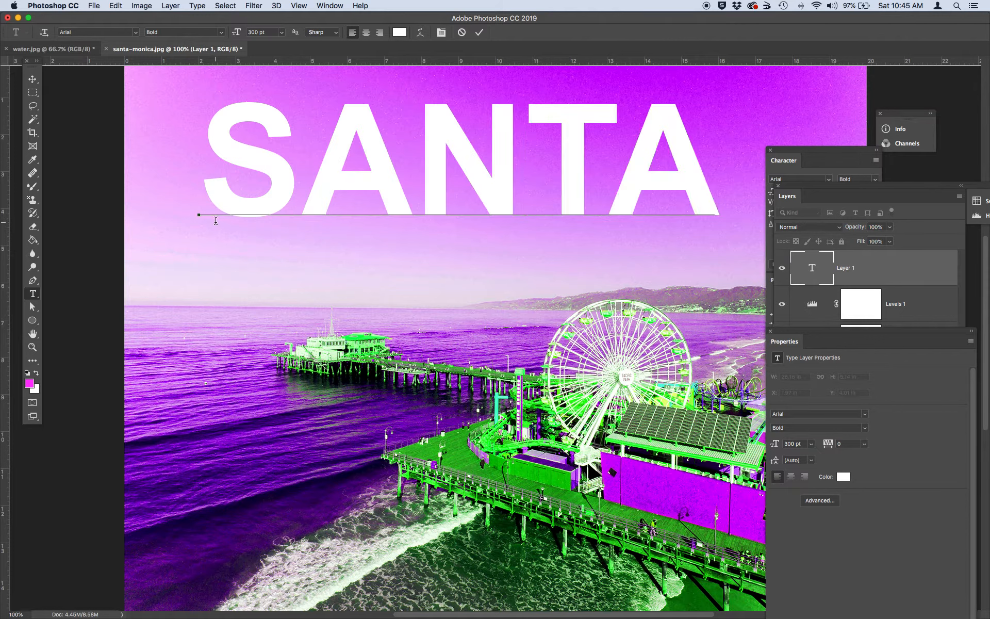
key(Return)
text(MONICA)
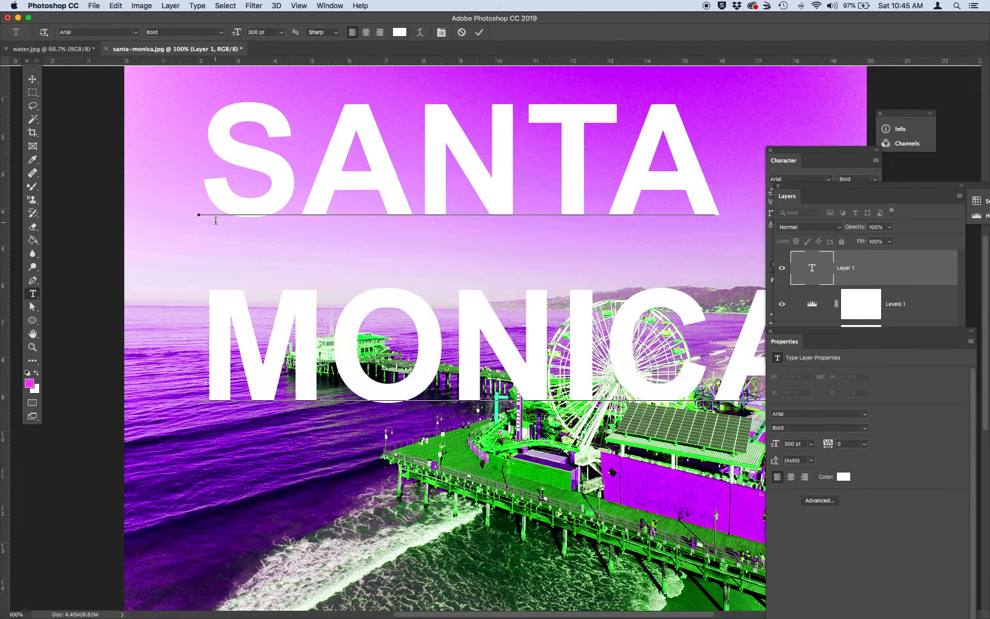
click(32, 80)
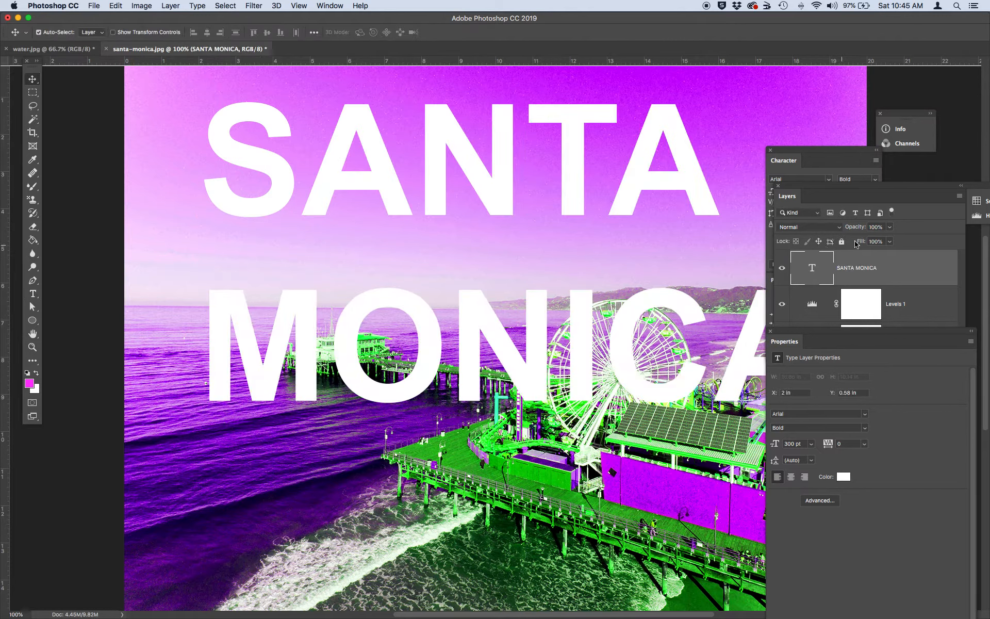
Step: Dismiss the Flash Player update window and move the SANTA MONICA text layer beneath Layer 0 in the layer stack
drag(831, 183, 812, 154)
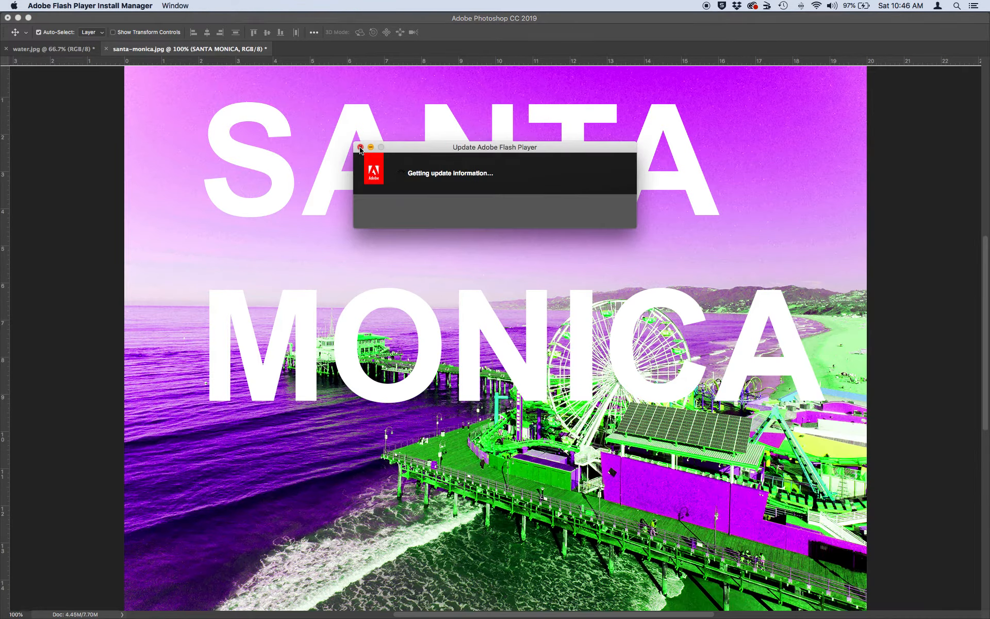
click(360, 147)
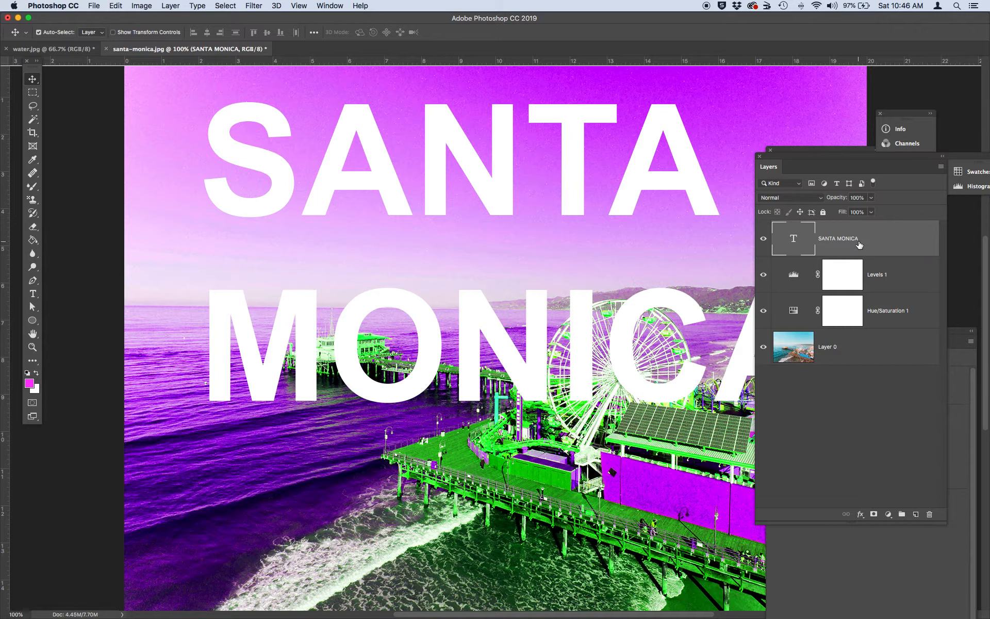
drag(855, 240, 838, 372)
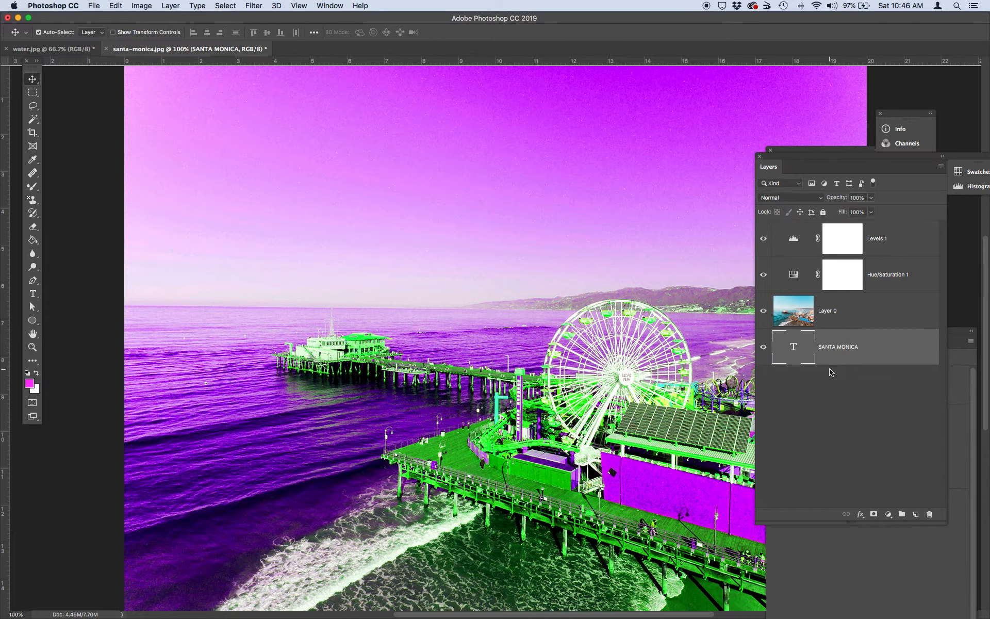
Step: Try clipping Layer 0 to the SANTA MONICA text layer with a clipping mask, and undo it
click(849, 315)
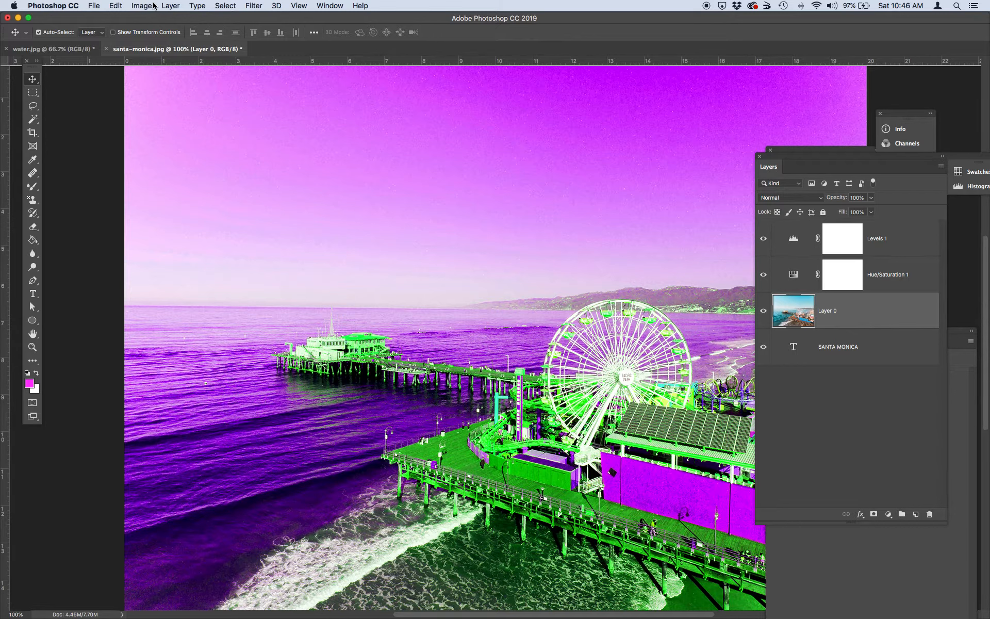
click(171, 6)
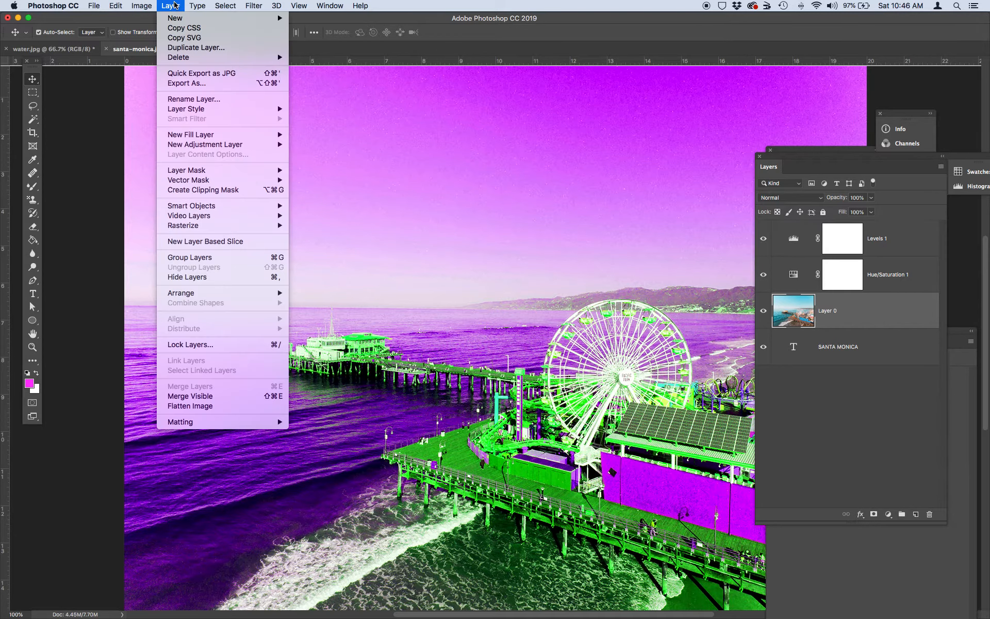
click(195, 190)
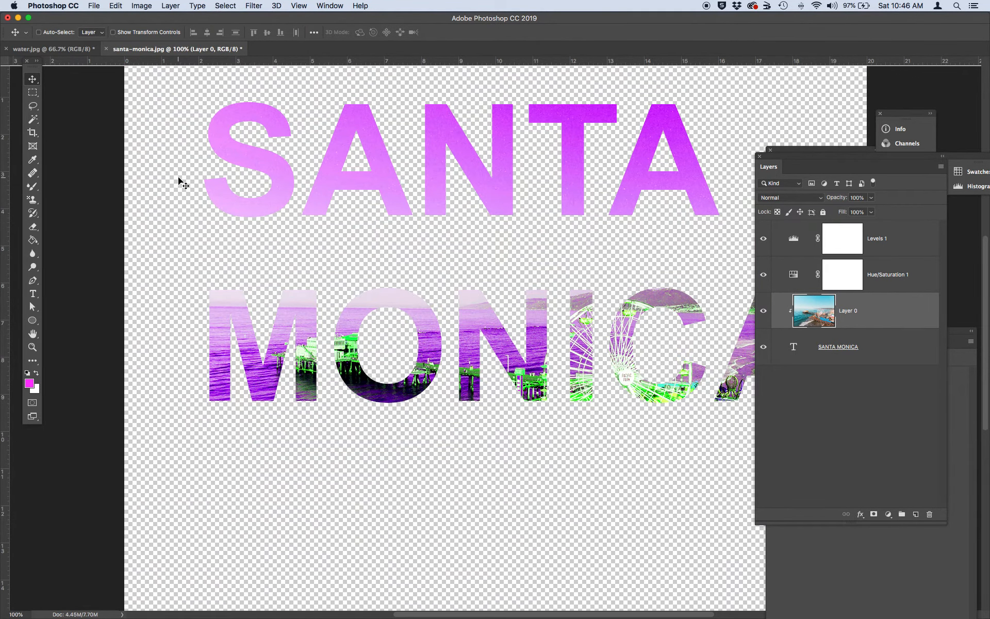
key(super+z)
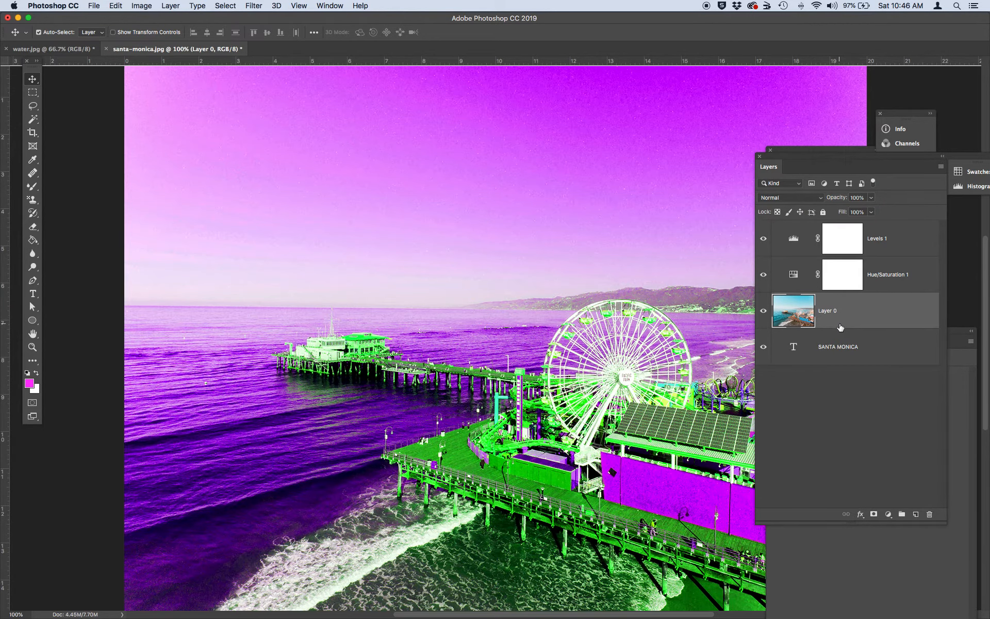
Step: Clip Layer 0 to the SANTA MONICA text layer and move the photo up inside the letters
drag(840, 327, 840, 325)
alt+click(839, 327)
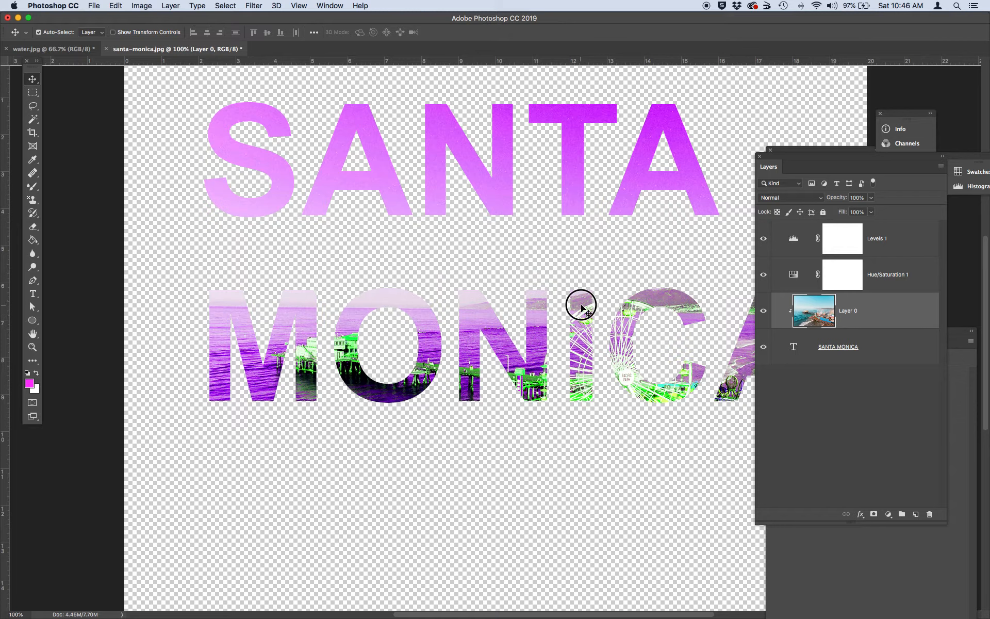
drag(582, 302, 525, 104)
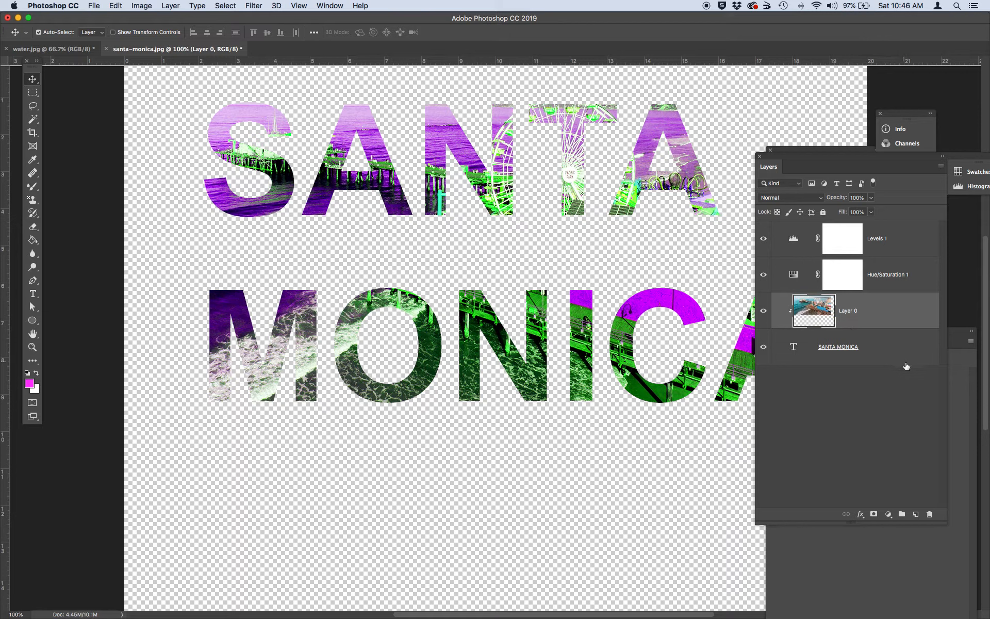
Step: Link Layer 0 with the SANTA MONICA text layer and move the pair down and left on the canvas
shift+click(898, 348)
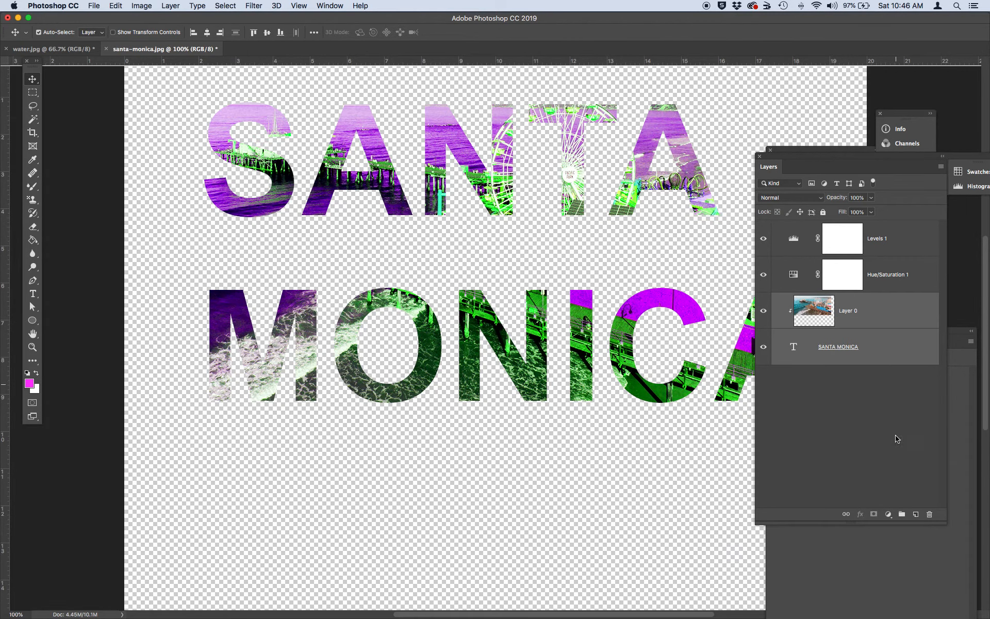
click(846, 515)
drag(791, 156, 902, 189)
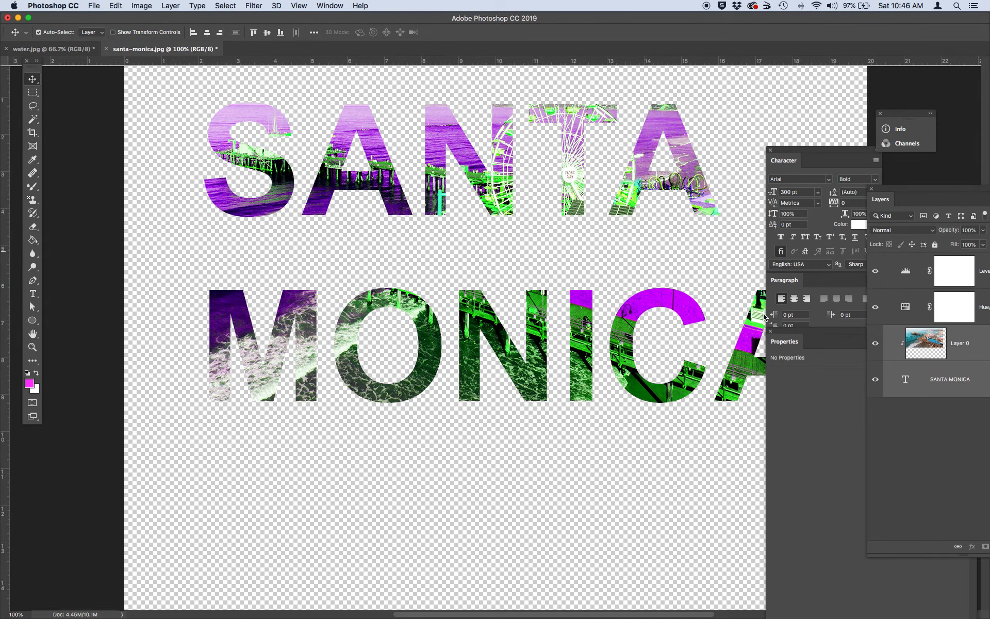
drag(734, 352, 681, 392)
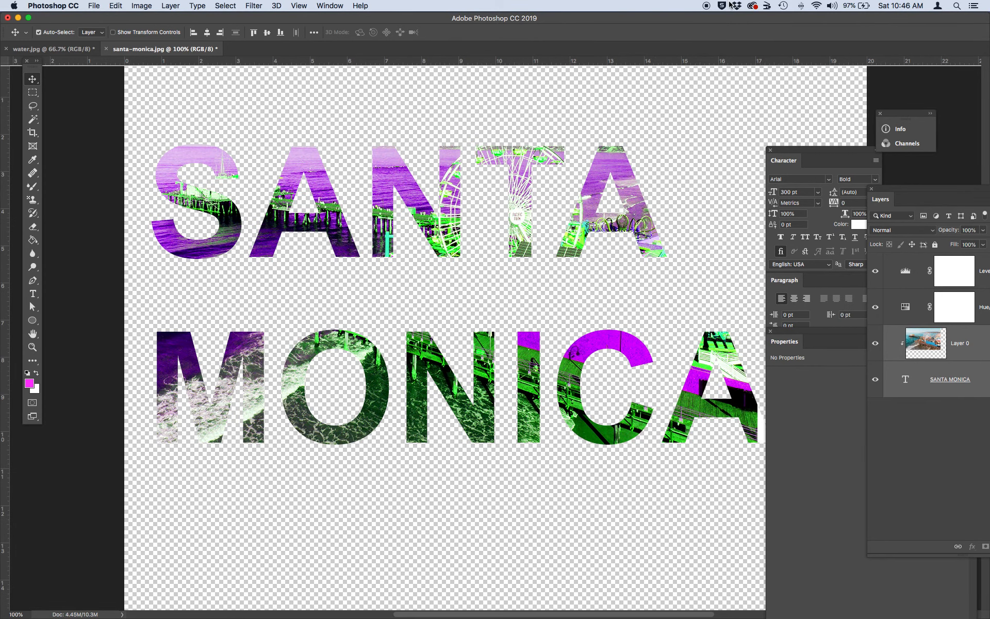